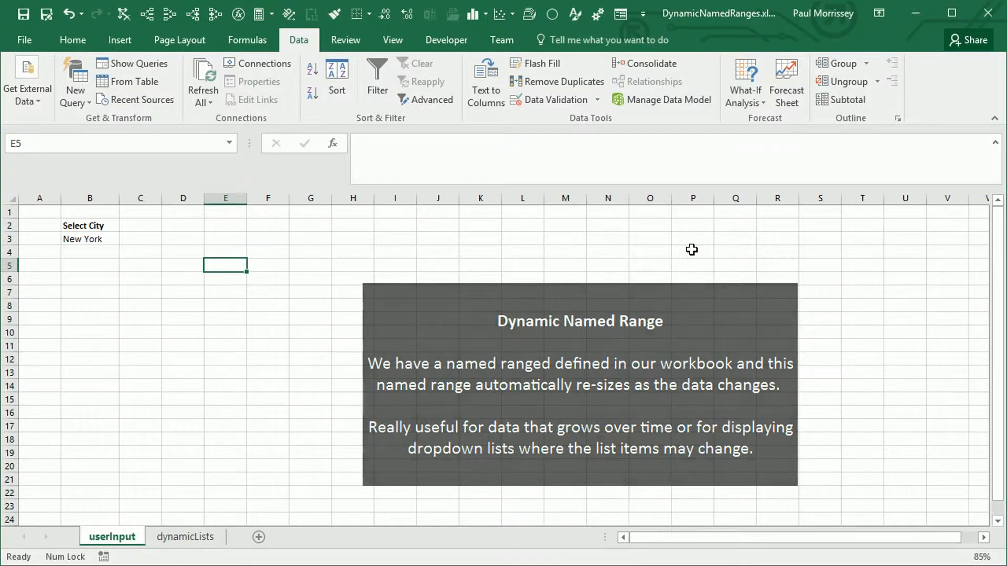
Step: Display the choices offered by the Select City dropdown in cell B3 of the userInput sheet
left_click(349, 331)
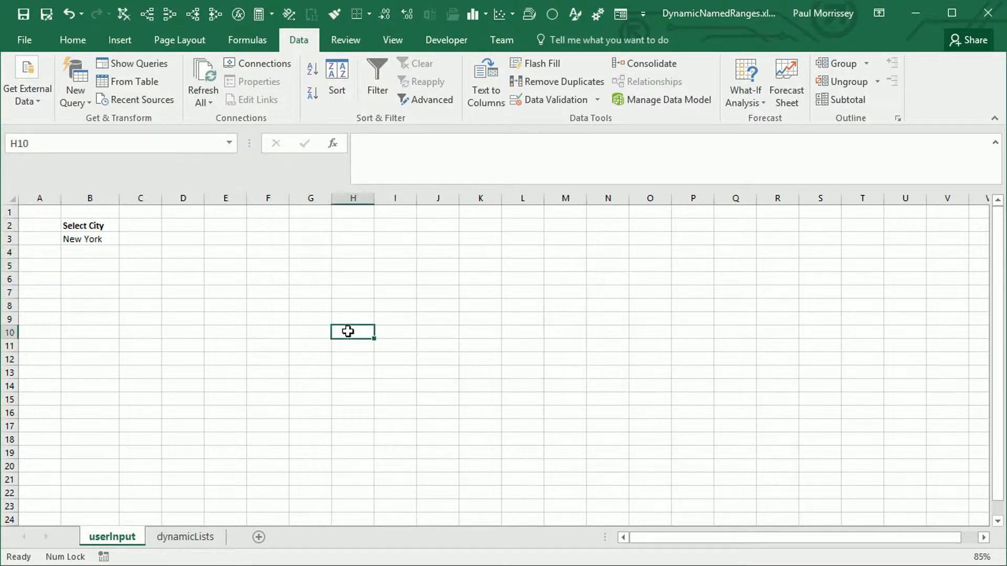
left_click(220, 288)
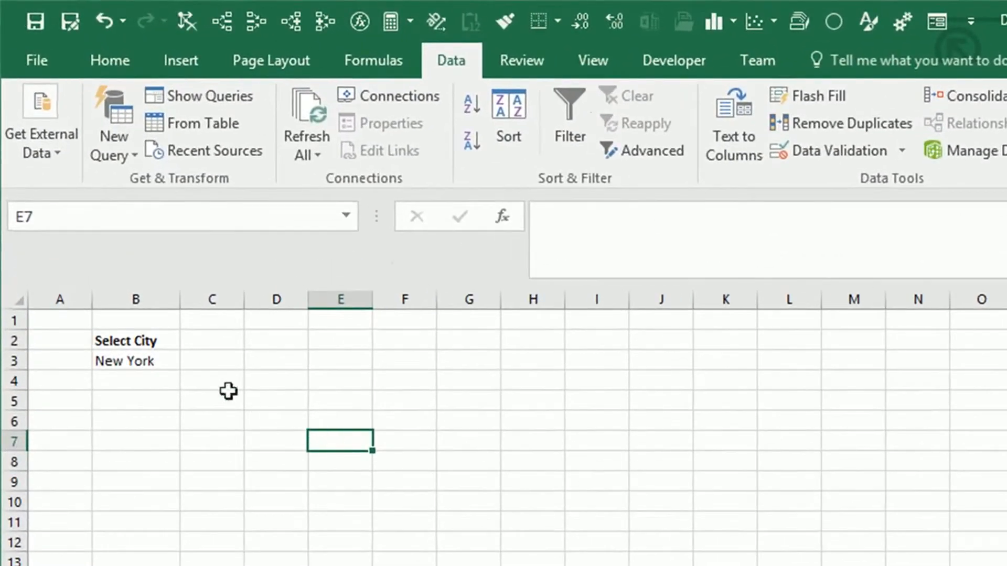
left_click(162, 361)
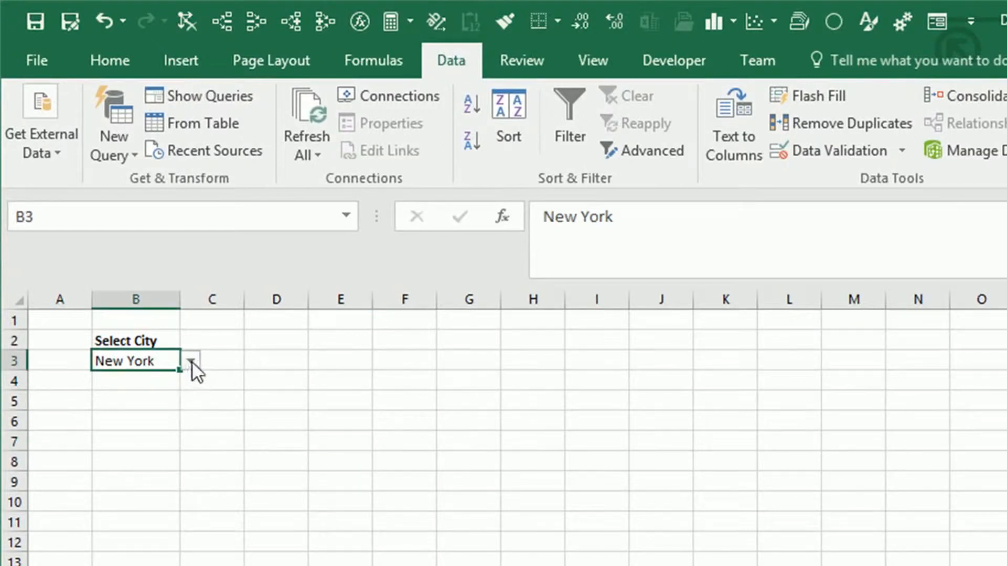
left_click(192, 361)
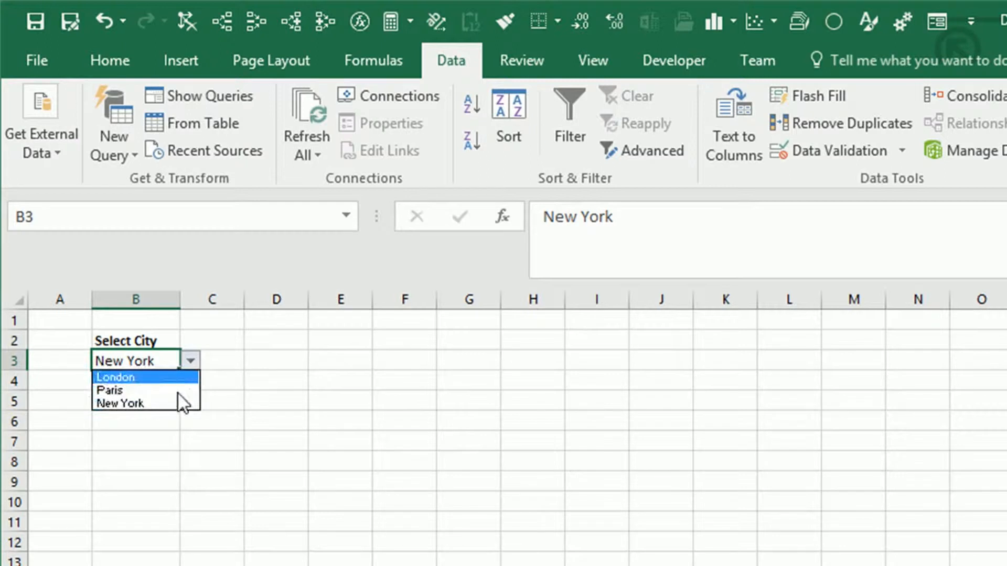
left_click(275, 385)
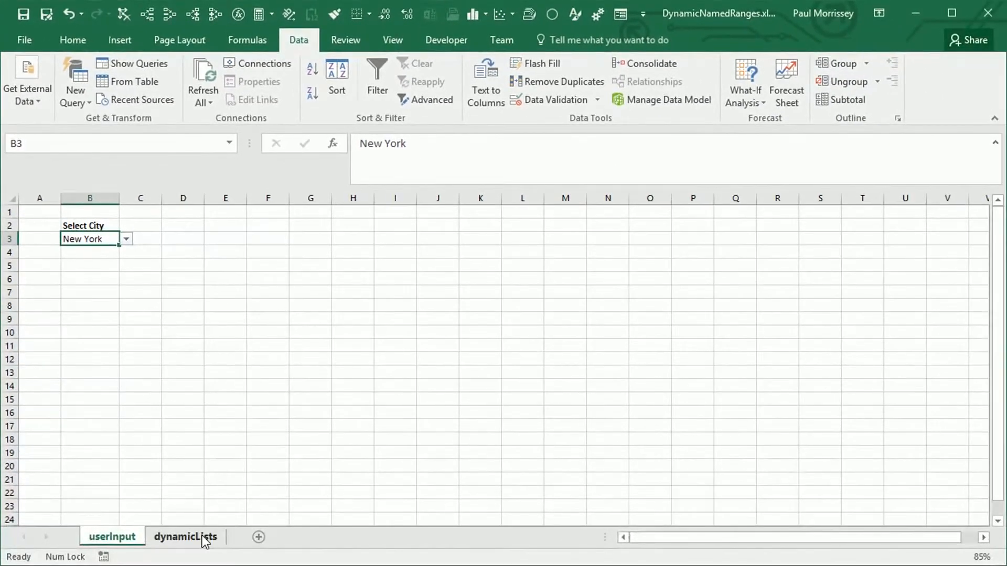
Step: Examine the citiesTable and citiesPopulations headings in C2 and D2 of the dynamicLists sheet
left_click(202, 538)
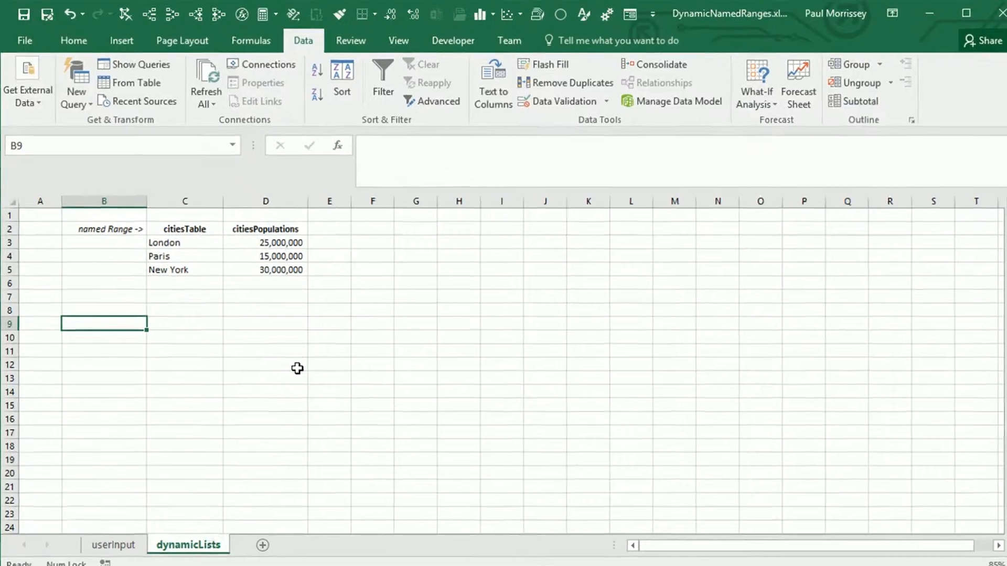
left_click(297, 369)
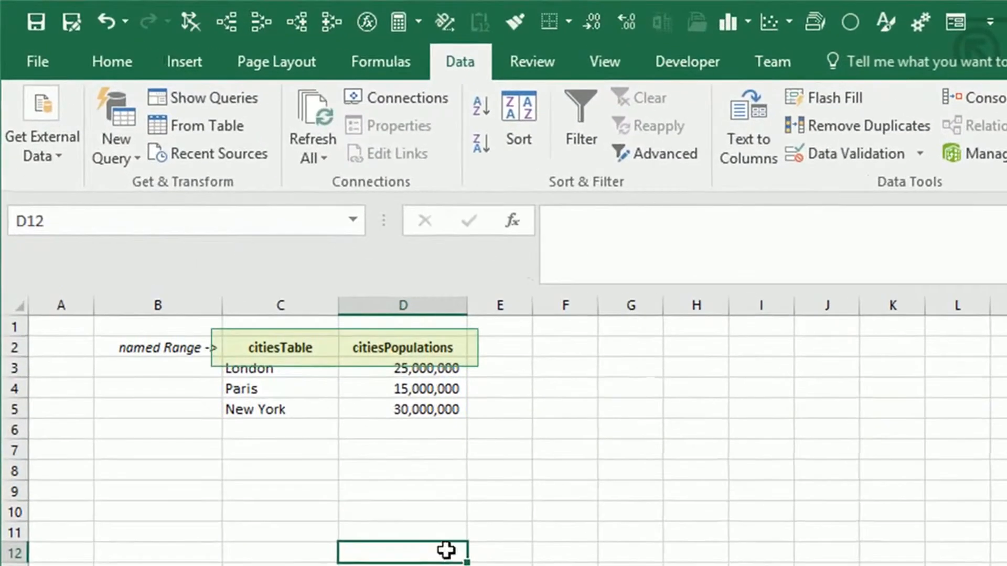
left_click(287, 349)
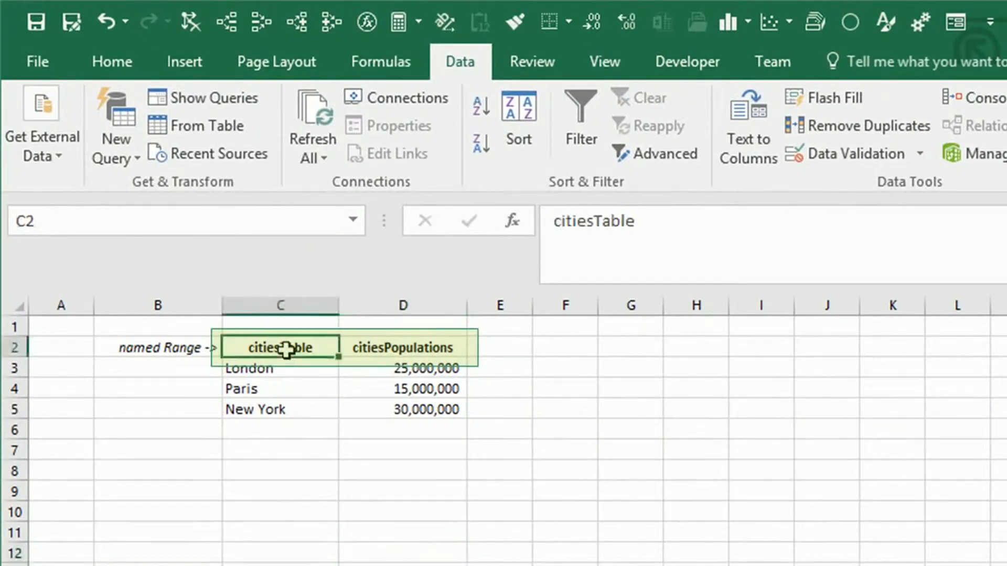
left_click(434, 348)
left_click(611, 369)
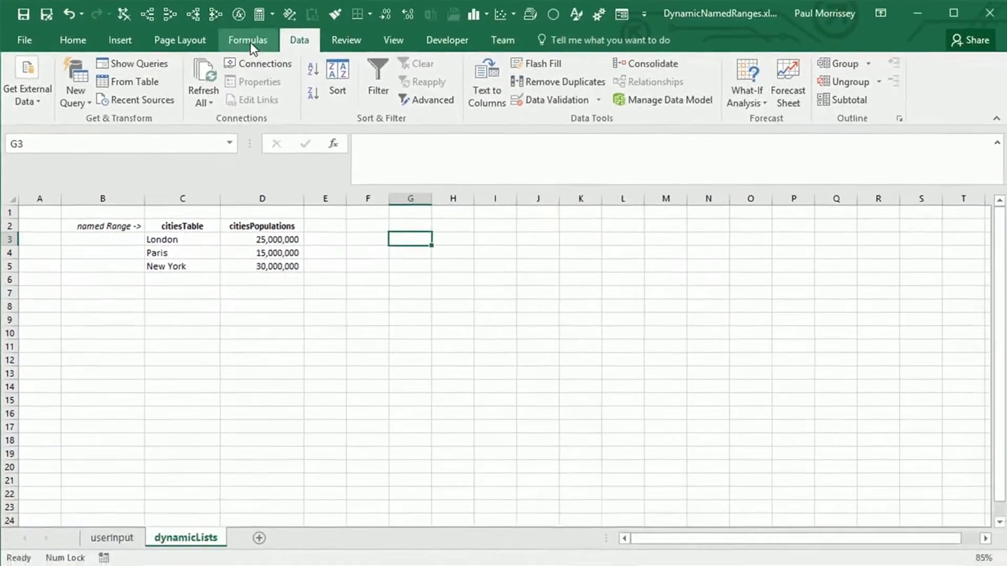
Step: Inspect the defined names in the Name Manager and show which cells citiesTable refers to
left_click(381, 62)
left_click(442, 84)
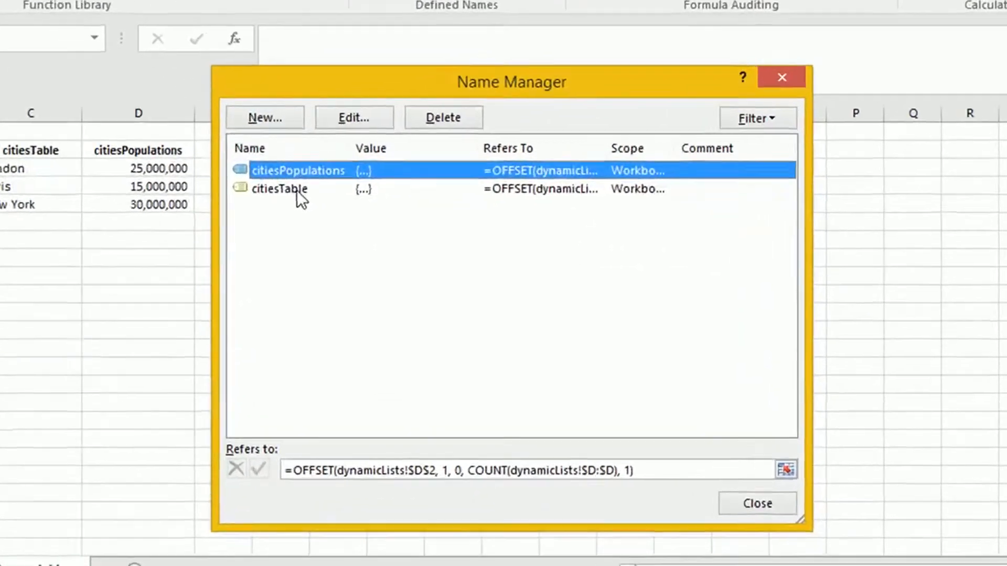
left_click(371, 247)
left_click(372, 237)
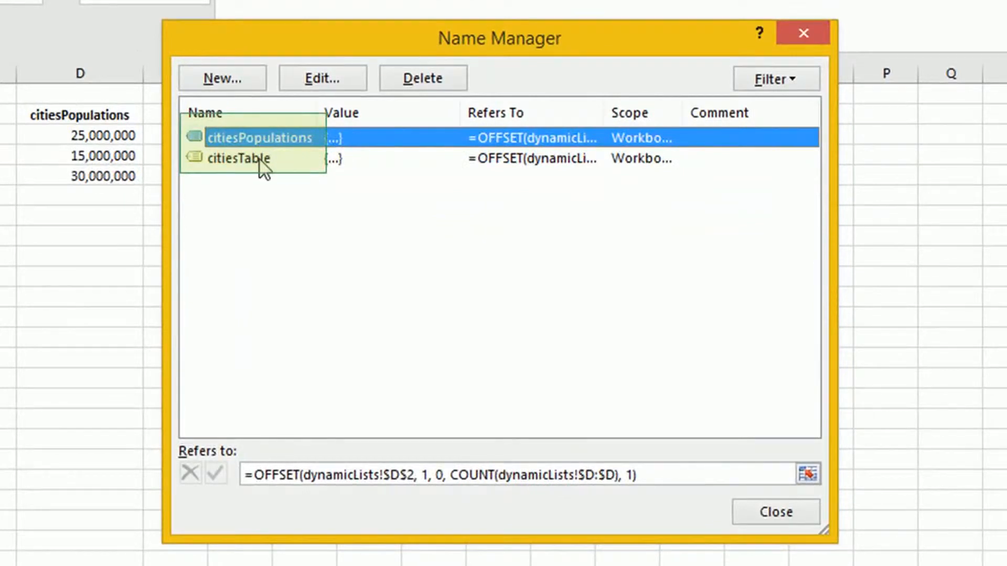
left_click(259, 158)
left_click(779, 474)
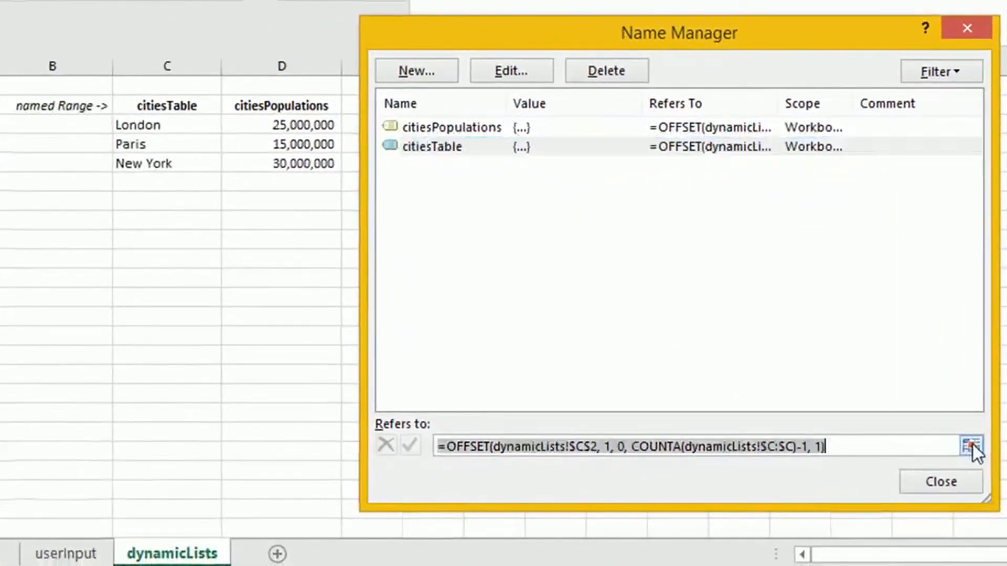
left_click(971, 445)
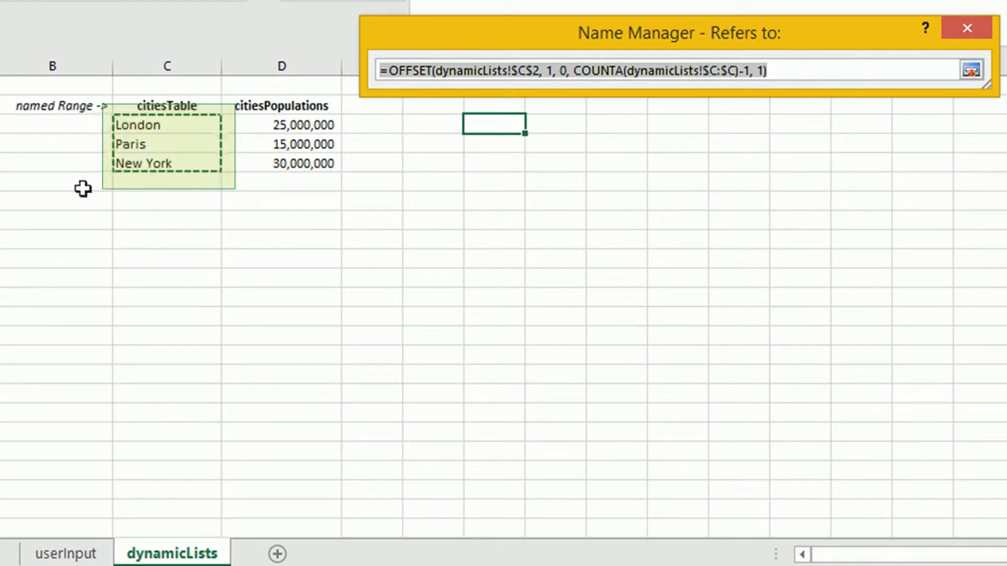
left_click(971, 71)
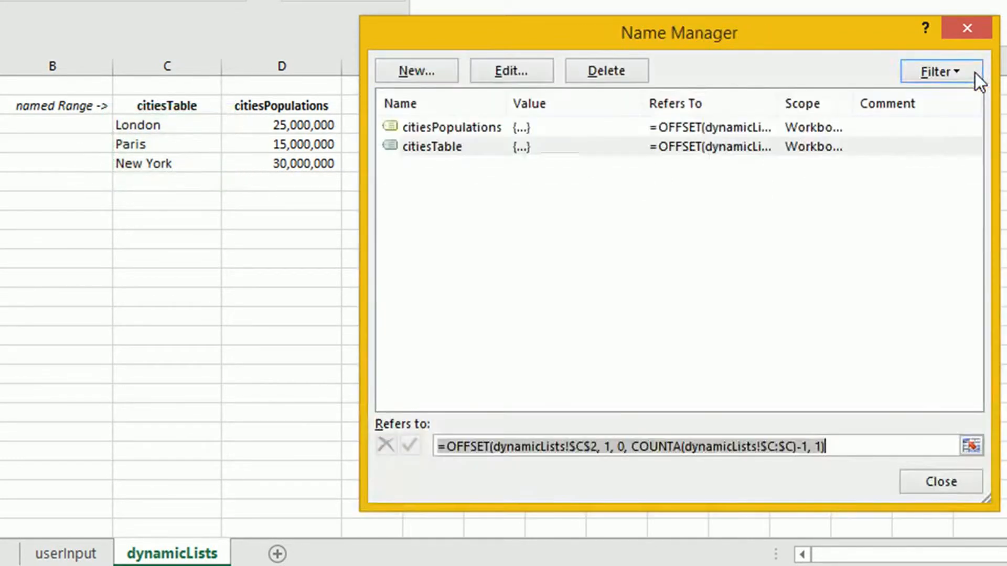
left_click(943, 481)
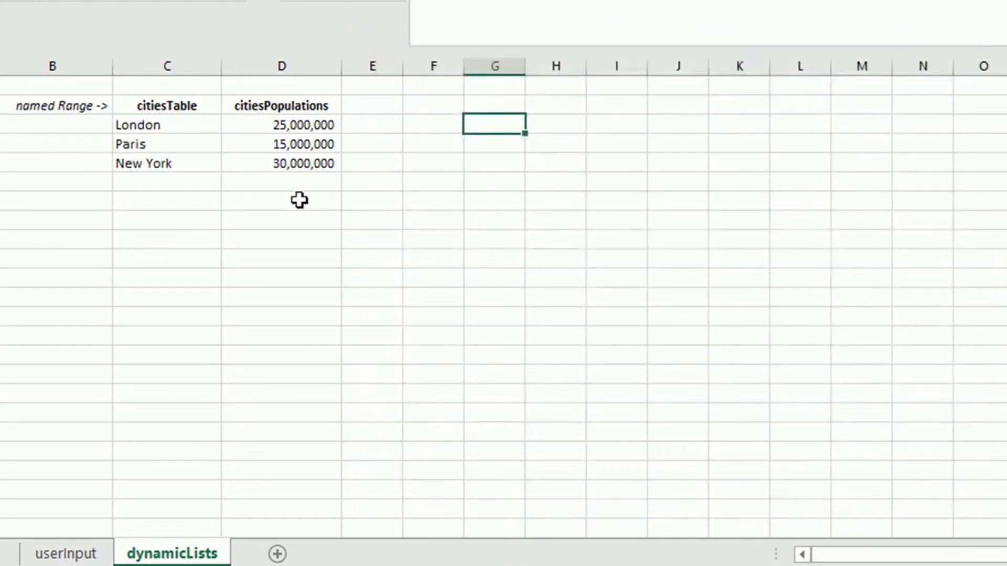
Step: Add Los Angeles to the city list in the cell directly below New York
left_click(195, 180)
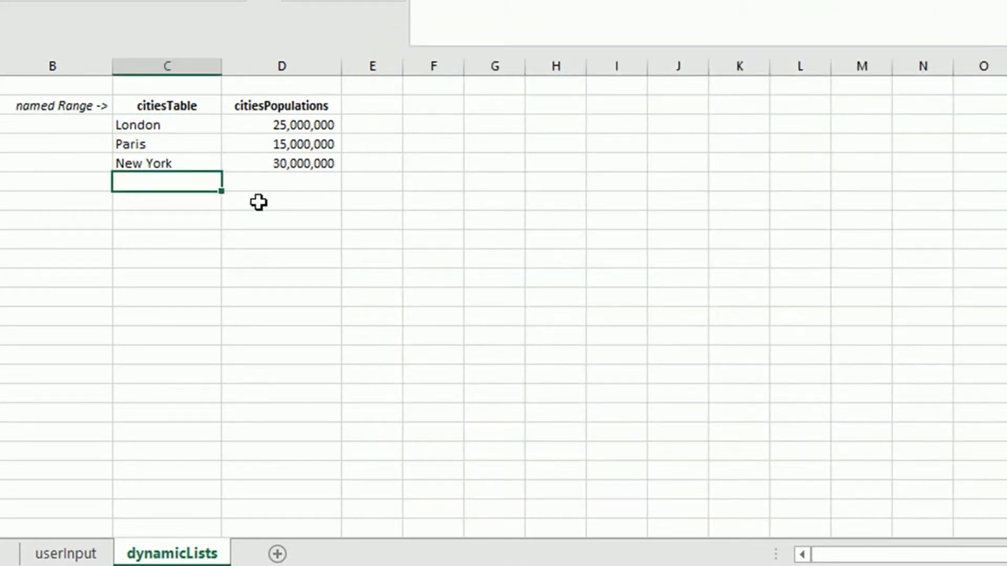
type("Los Angeles")
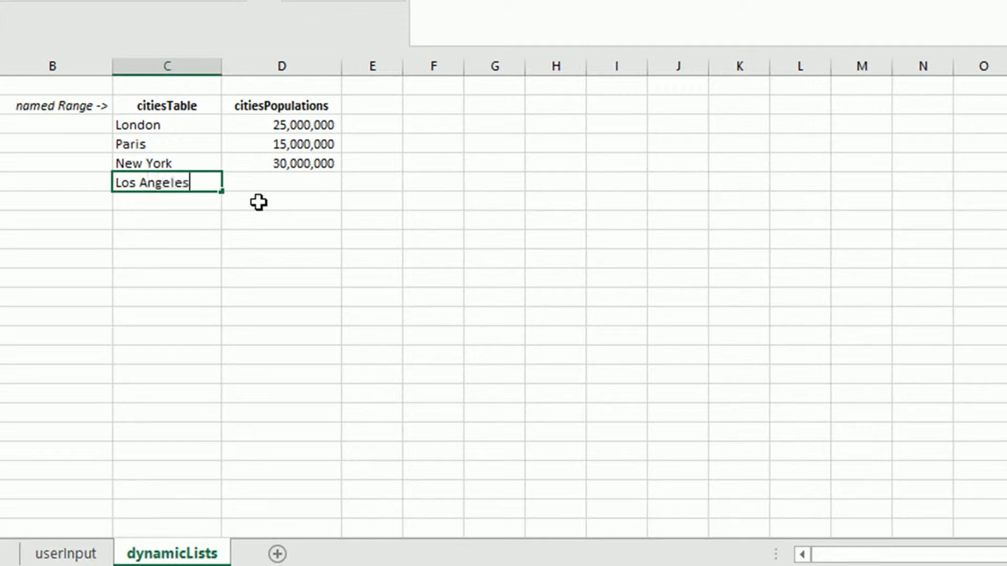
key("Return")
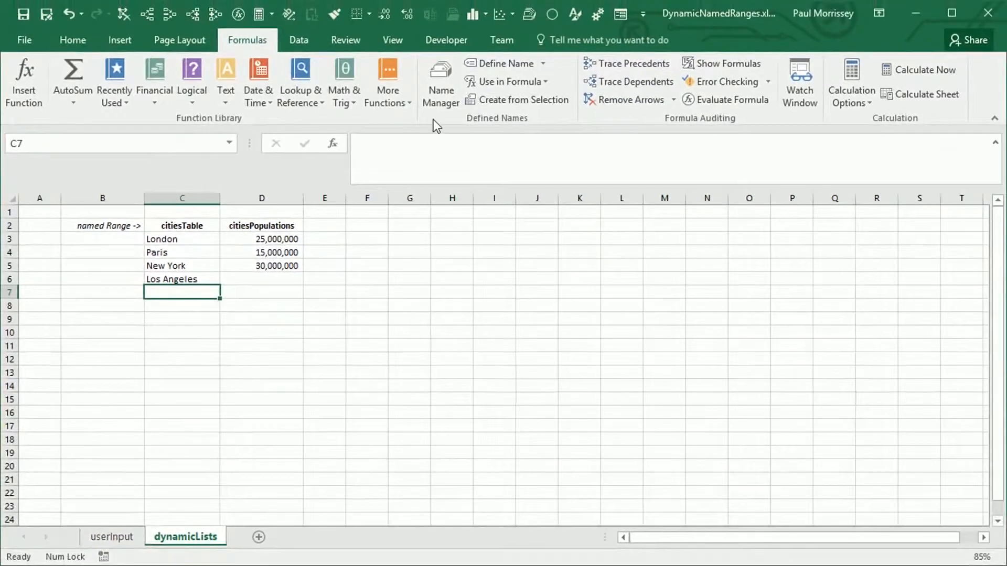
Step: Check in the Name Manager which cells citiesTable covers with Los Angeles in the list
left_click(439, 98)
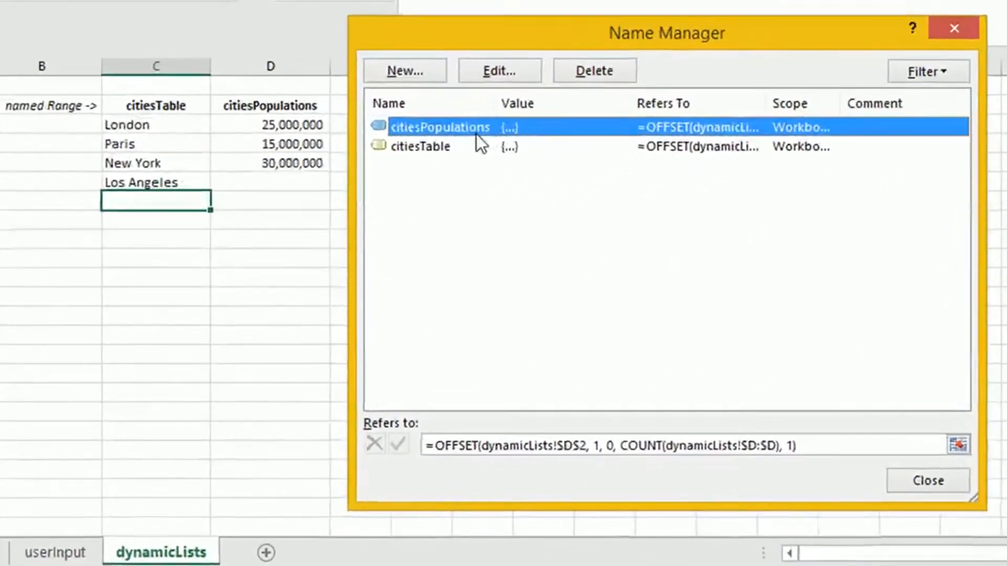
left_click(455, 147)
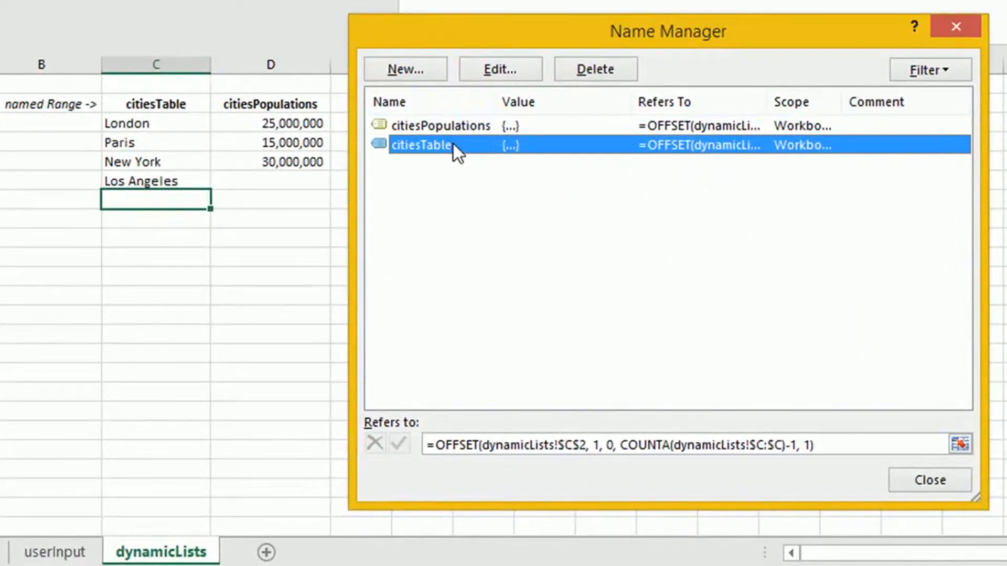
left_click(960, 445)
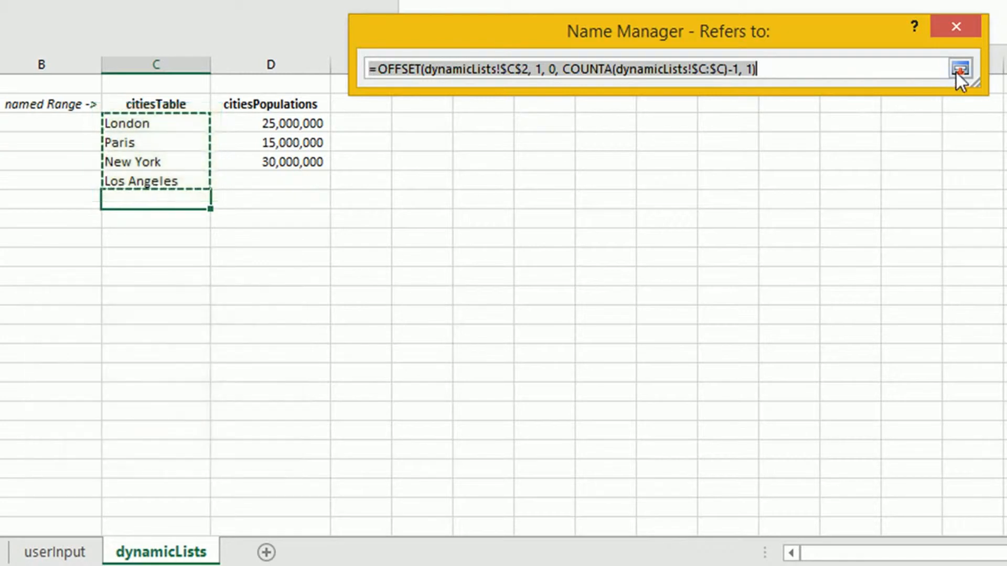
left_click(960, 68)
left_click(955, 486)
left_click(270, 296)
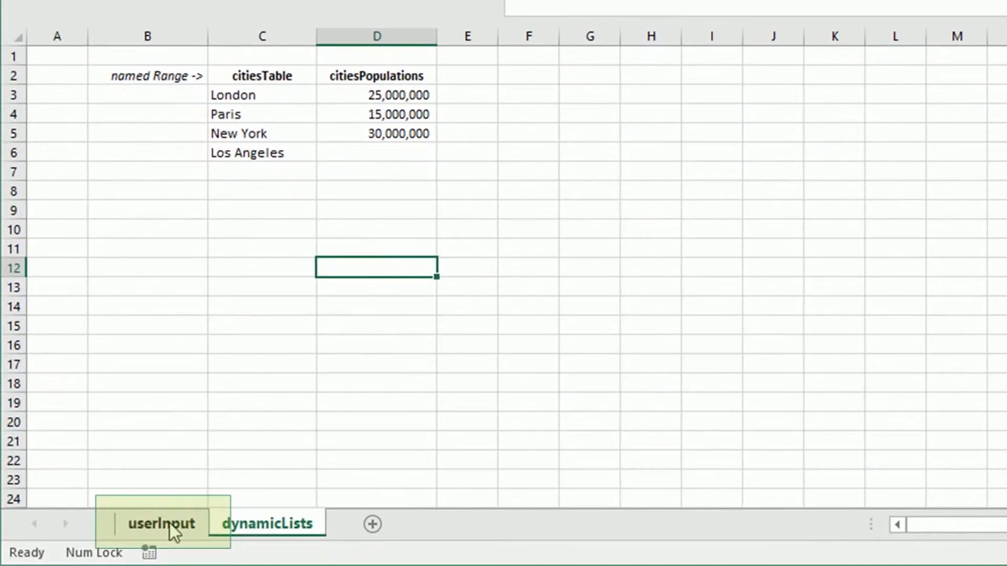
Step: Check the Select City dropdown in B3 of the userInput sheet for Los Angeles, leaving the selection unchanged
left_click(169, 523)
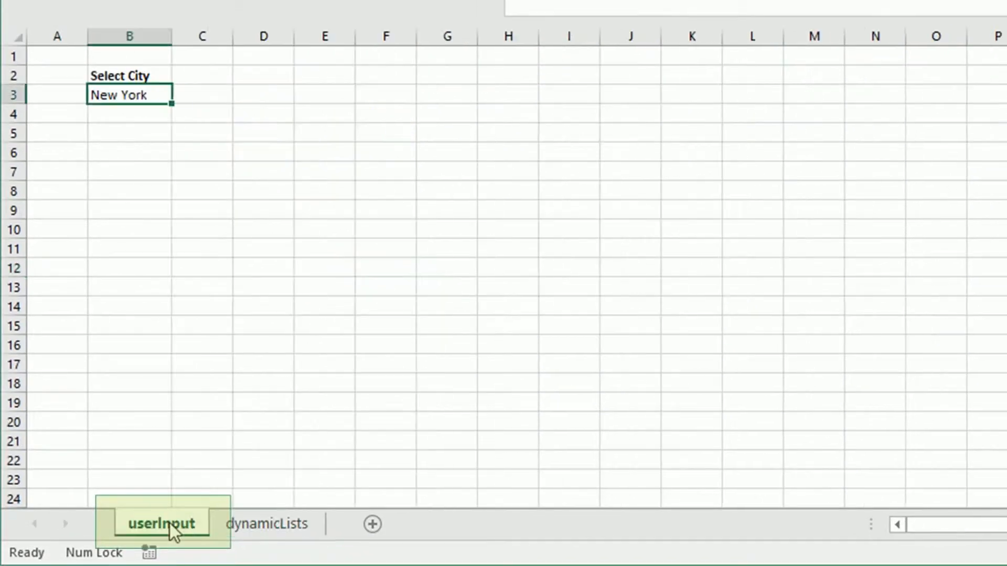
left_click(238, 193)
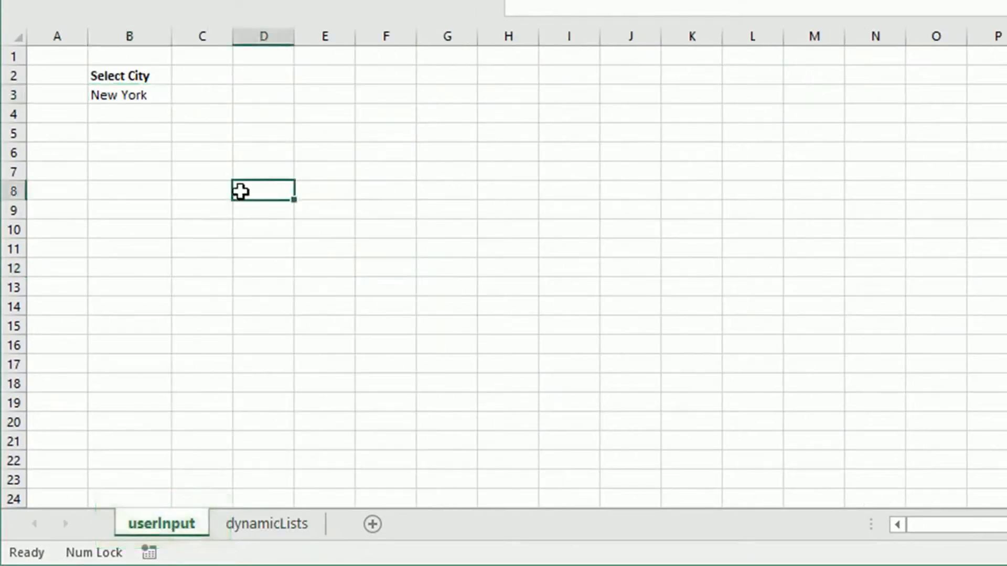
left_click(136, 94)
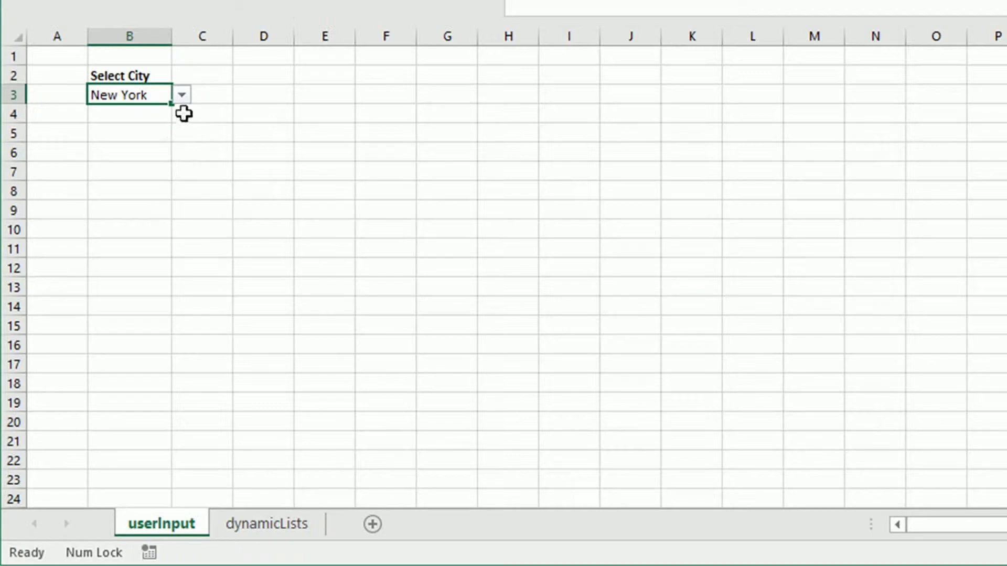
left_click(184, 95)
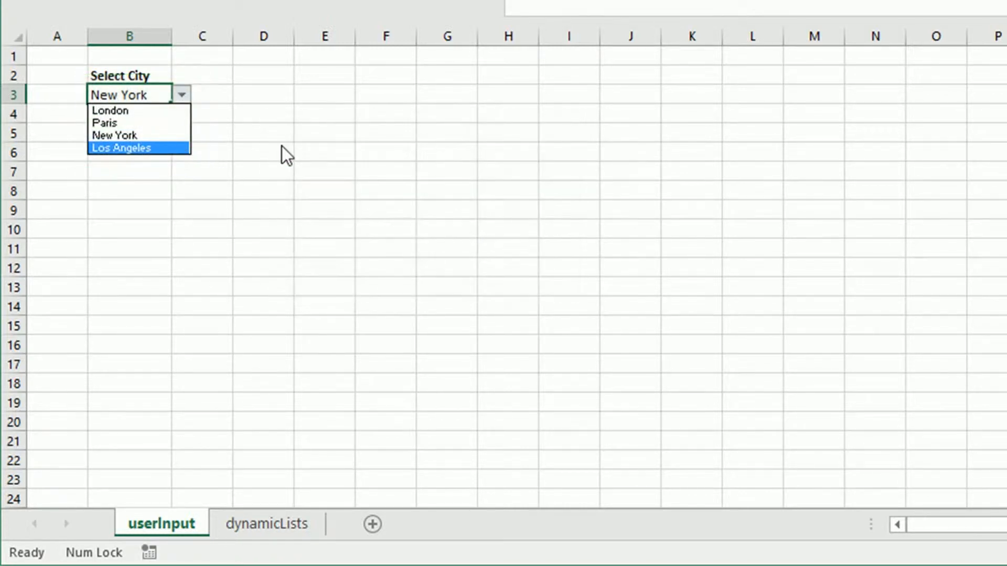
key("Escape")
left_click(258, 127)
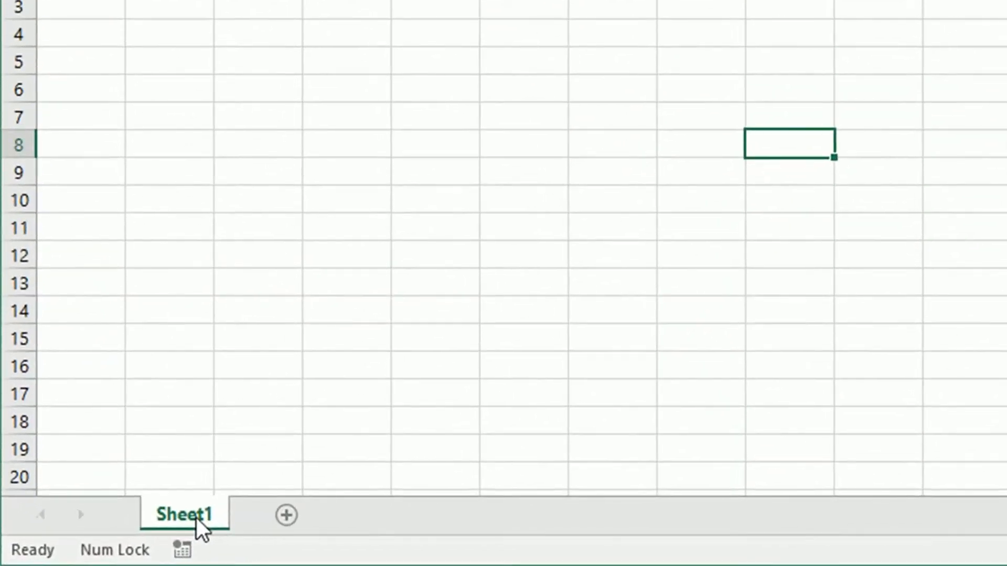
Step: Rename Sheet1 in the DynamicNamedRanges_S... workbook as userInput
right_click(110, 538)
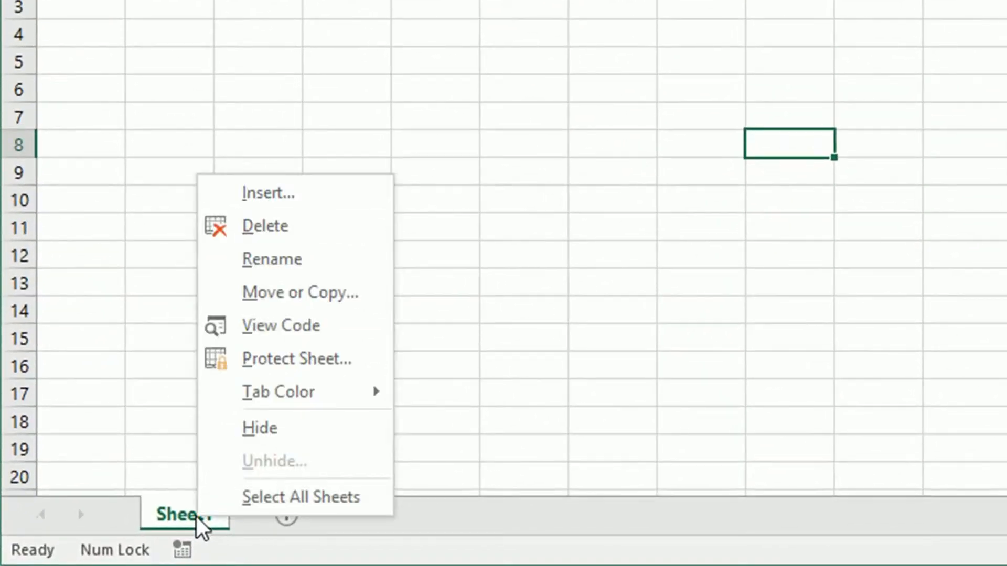
left_click(276, 263)
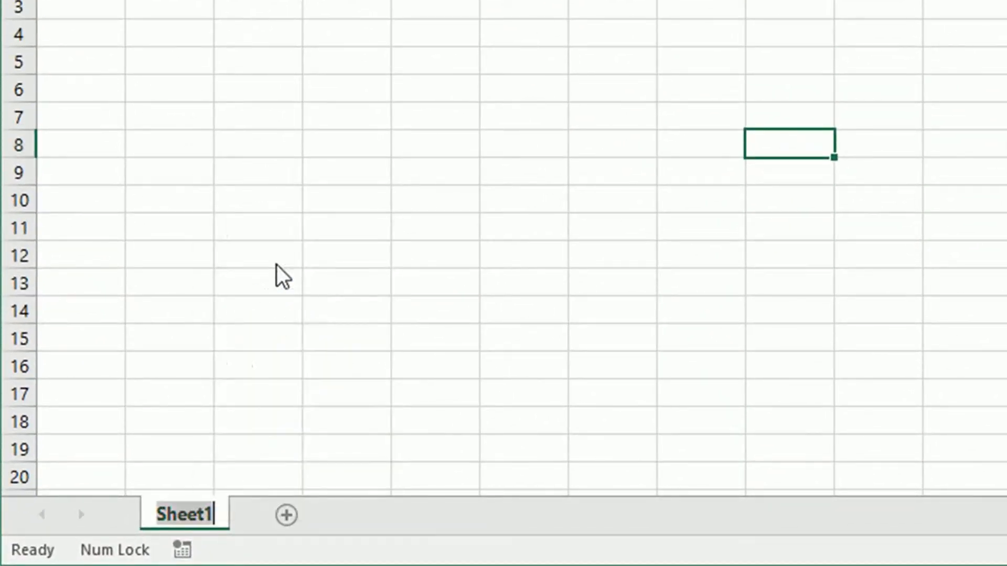
type("user")
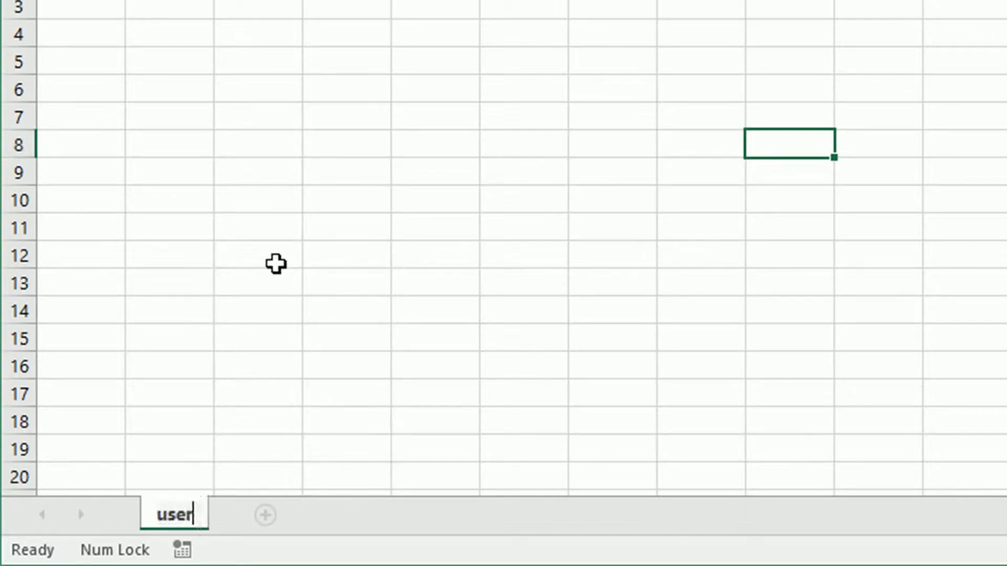
type("Input")
key("Return")
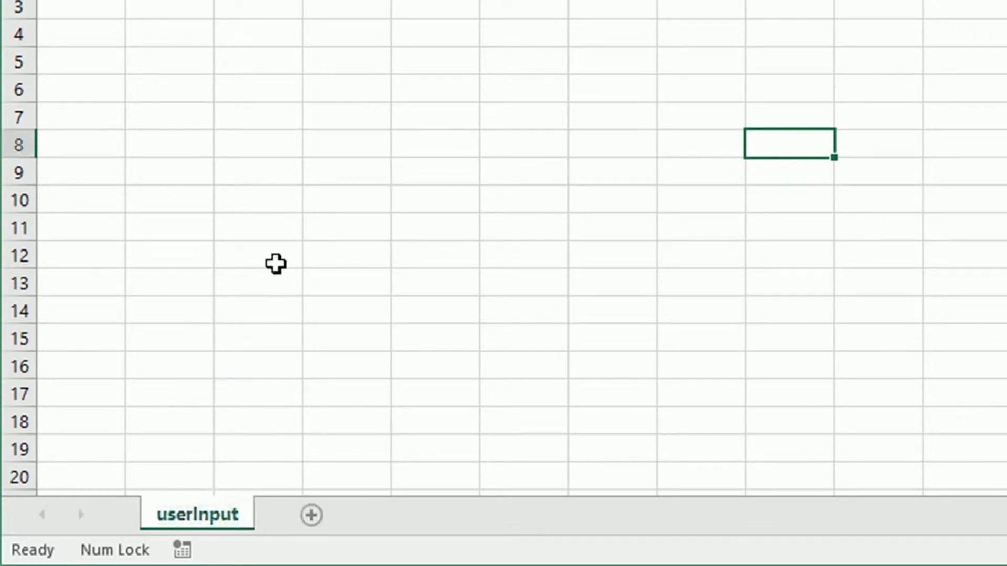
Step: Add a second worksheet after userInput and name it dynamicLists
left_click(313, 520)
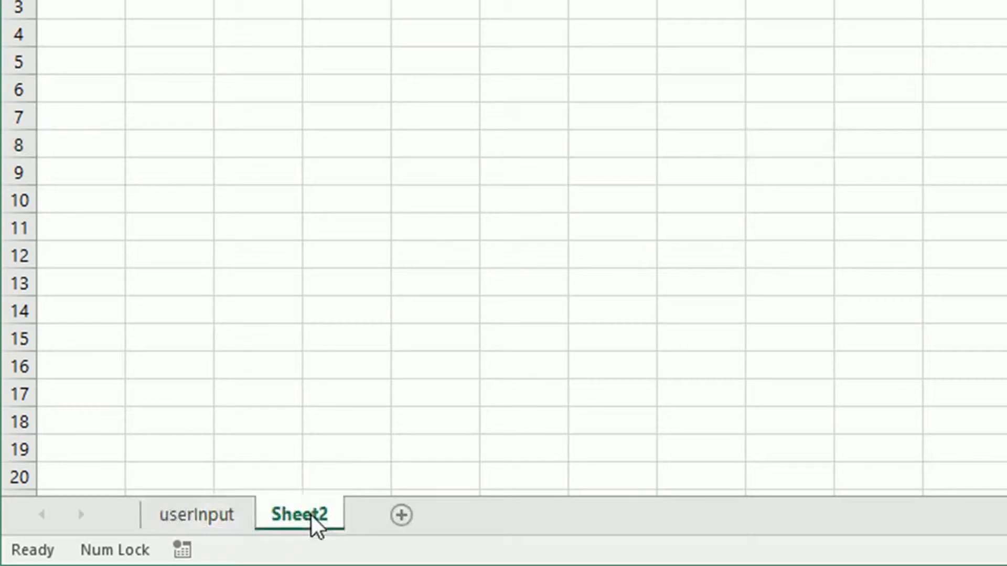
right_click(313, 525)
left_click(386, 265)
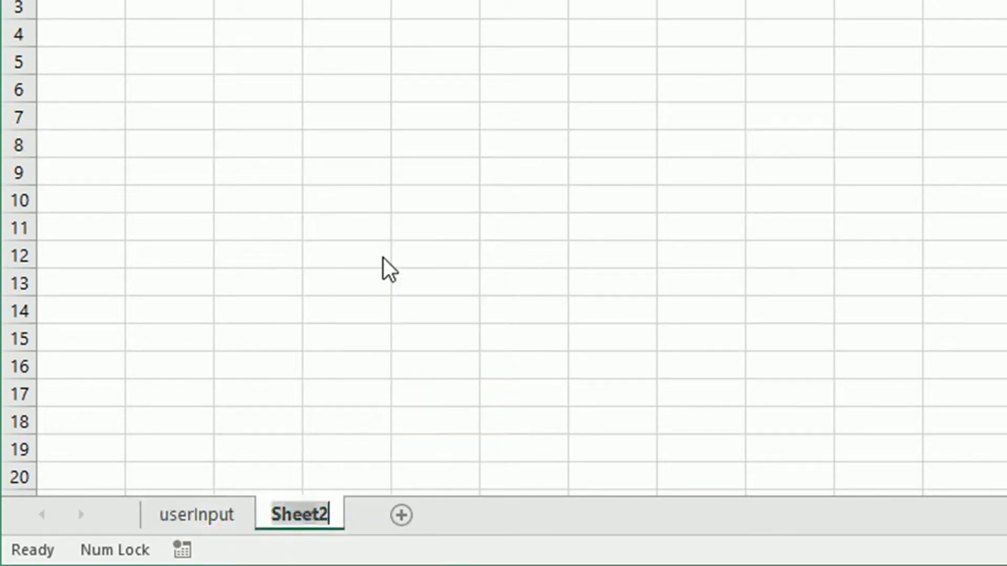
type("dynamic")
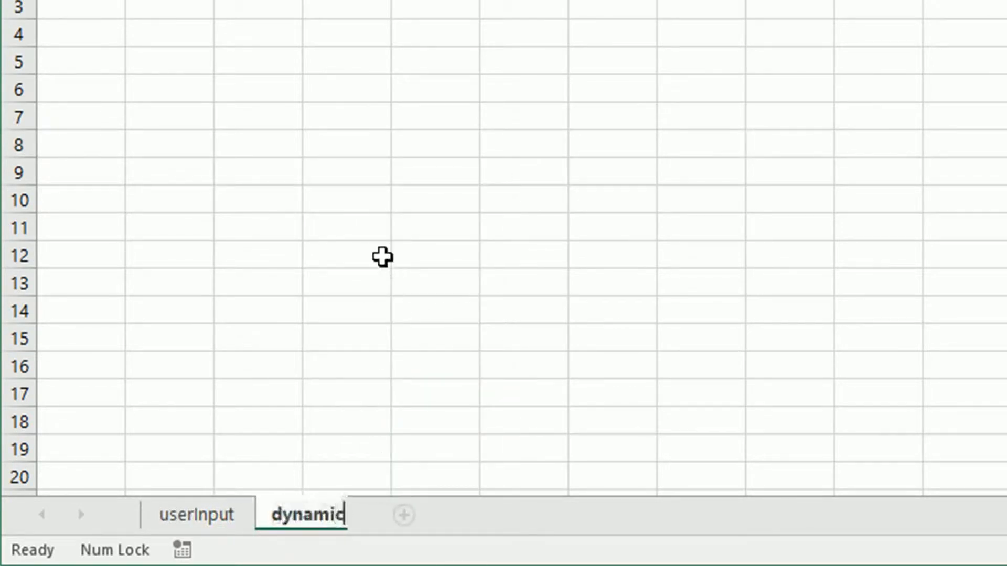
type("Lists")
key("Return")
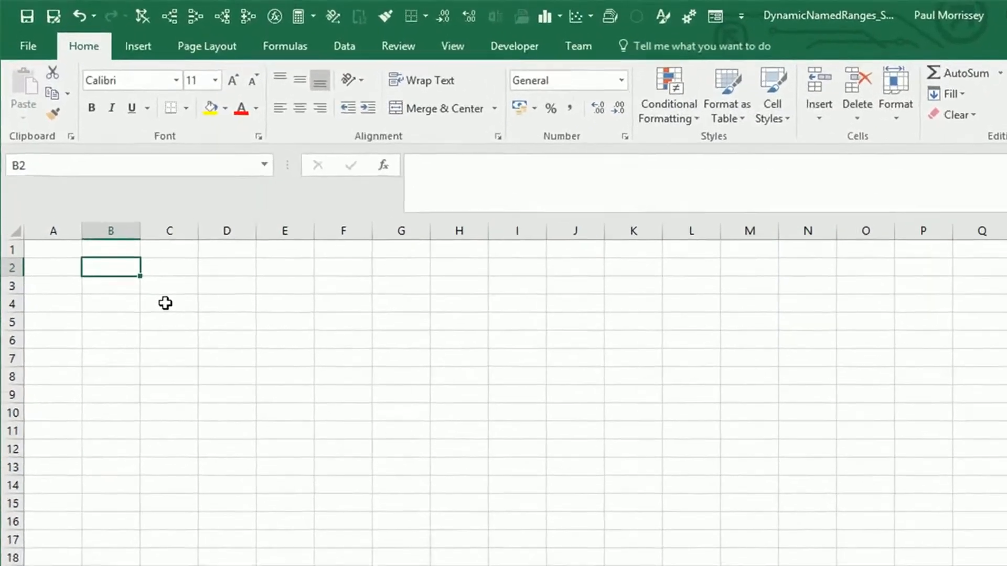
Step: Enter the label "named Range ->" in B2 of the dynamicLists sheet and make it right-aligned and italic
type("named ")
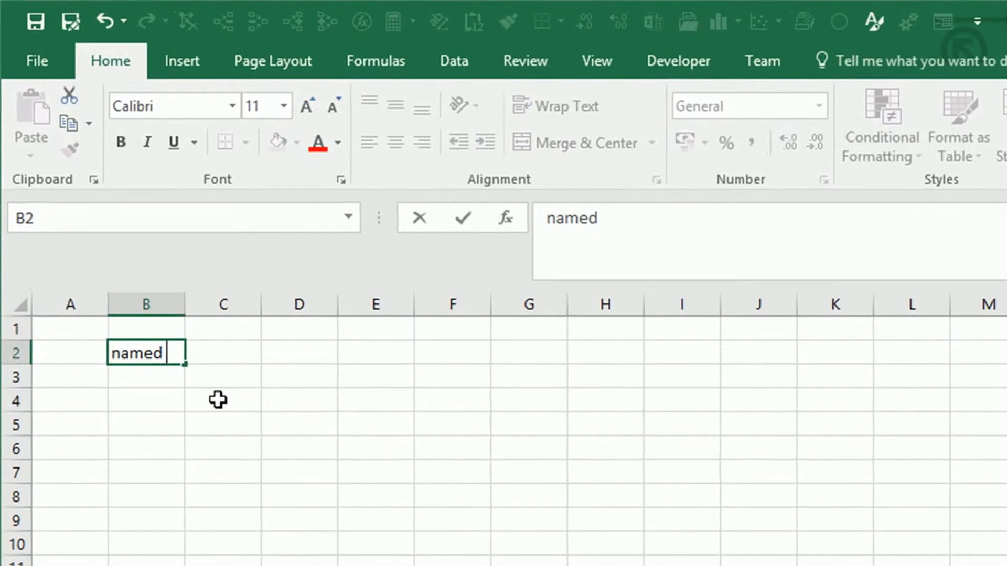
type("Range ->")
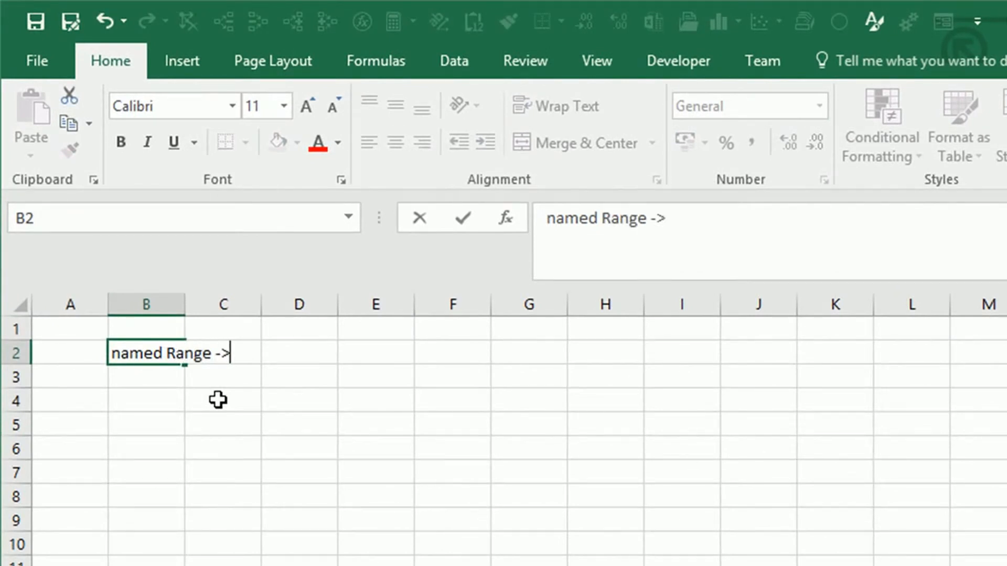
key("Return")
key("Up")
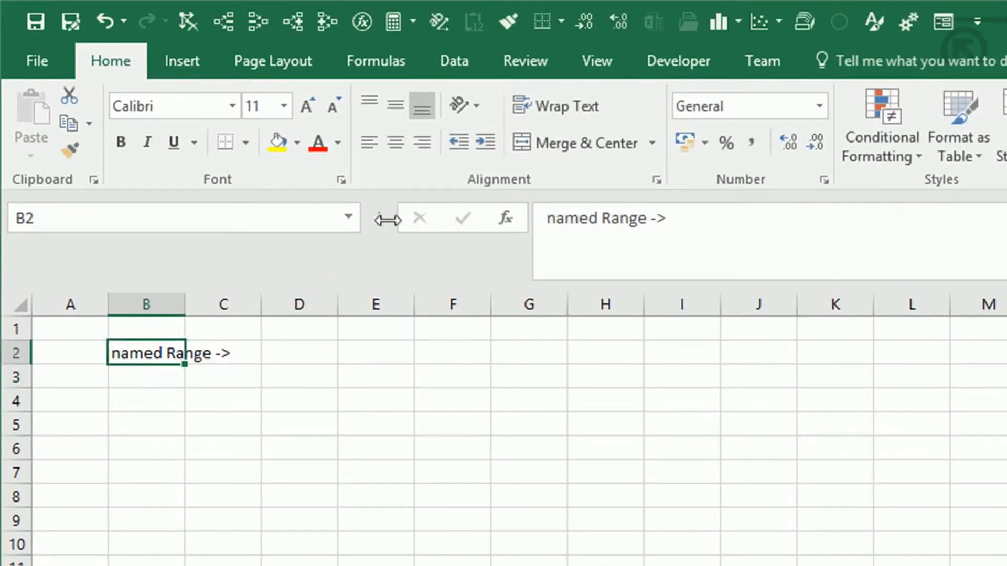
left_click(426, 140)
left_click(149, 142)
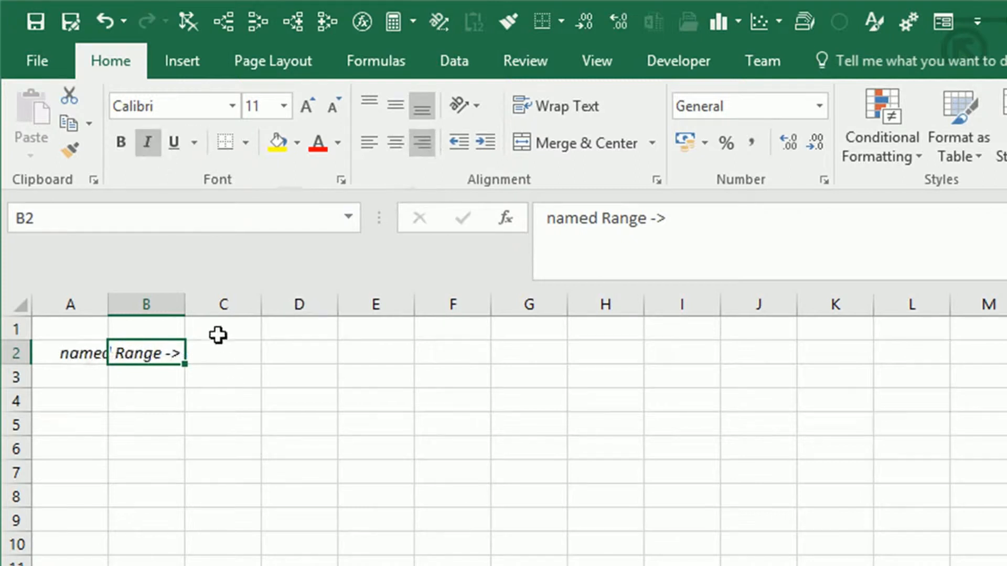
Step: Widen column B to fit the label in B2, and widen columns C and D for the list headers
left_click_drag(184, 308, 208, 307)
left_click(248, 384)
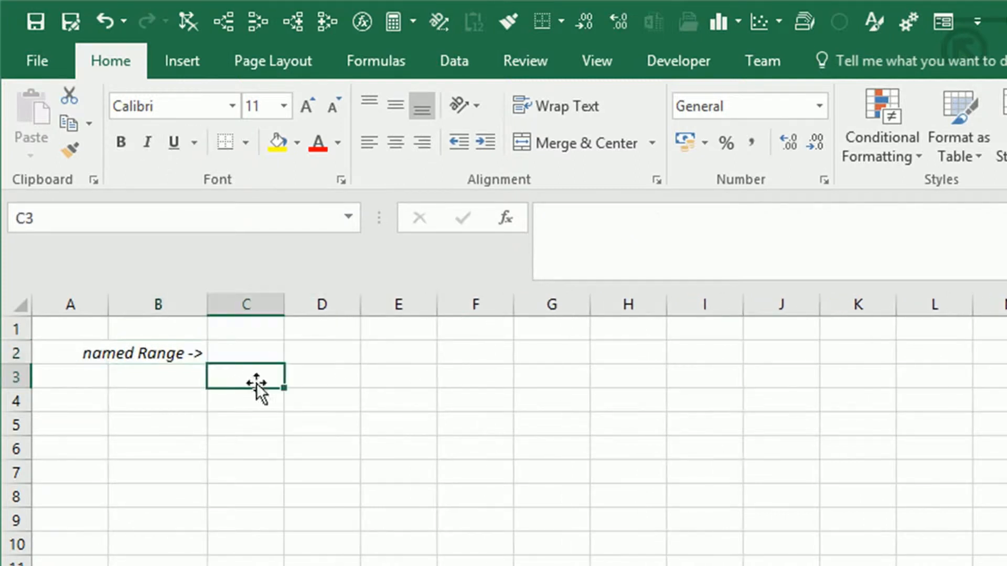
left_click(268, 353)
left_click_drag(285, 308, 312, 306)
left_click_drag(388, 308, 428, 315)
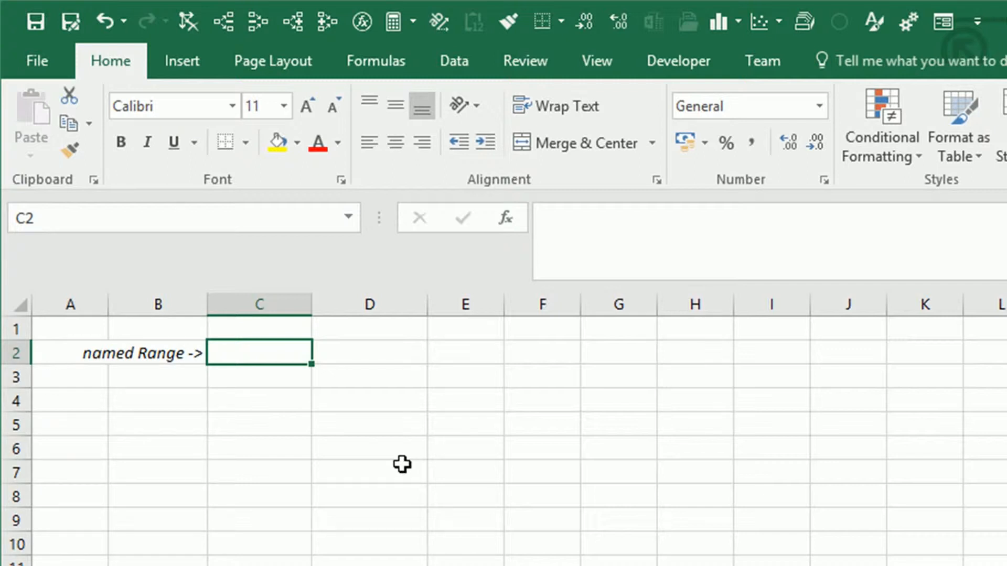
Step: Enter the list headers citiesTable in C2 and citiesPopulations in D2
type("citiesTable")
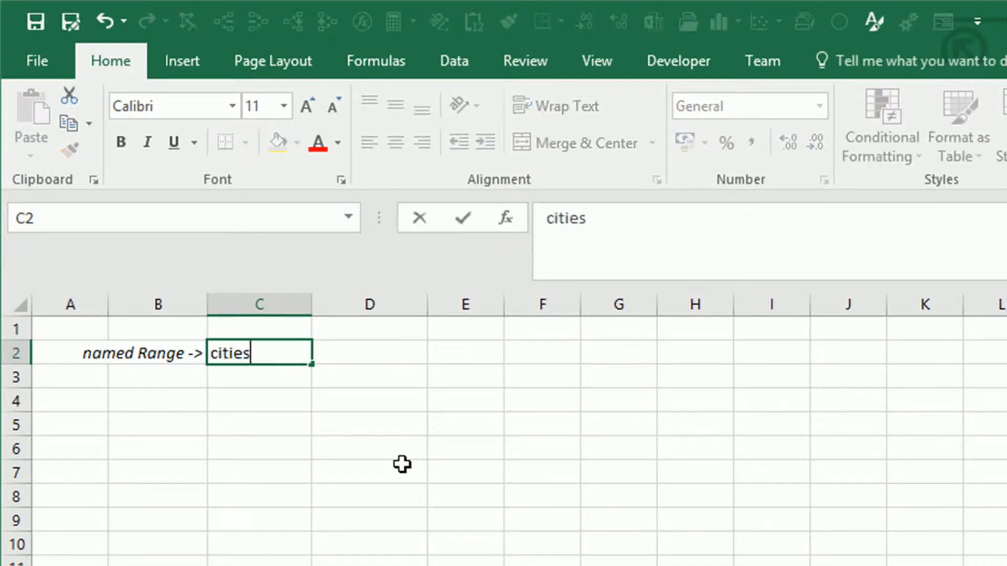
key("Return")
key("Up")
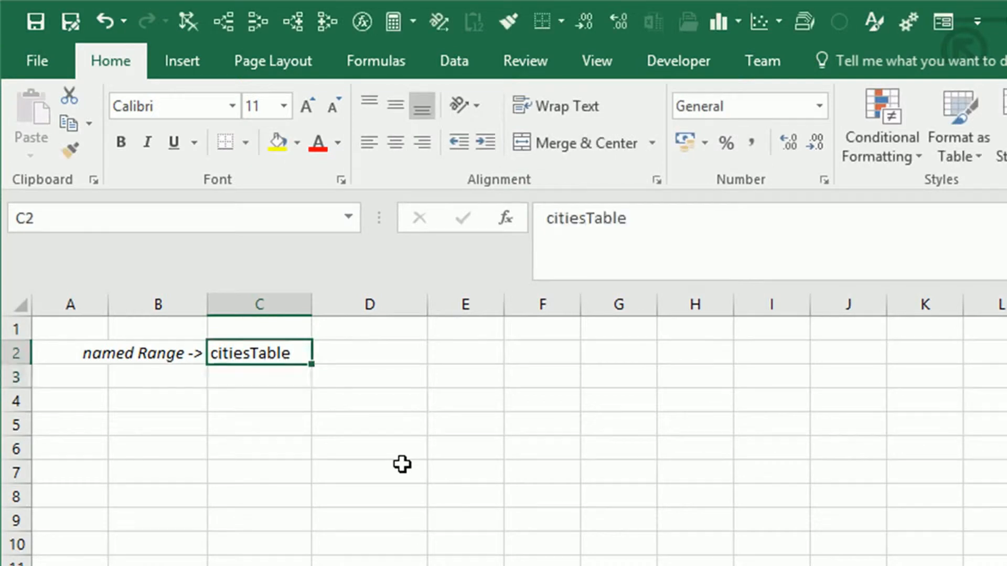
key("Right")
type("citie")
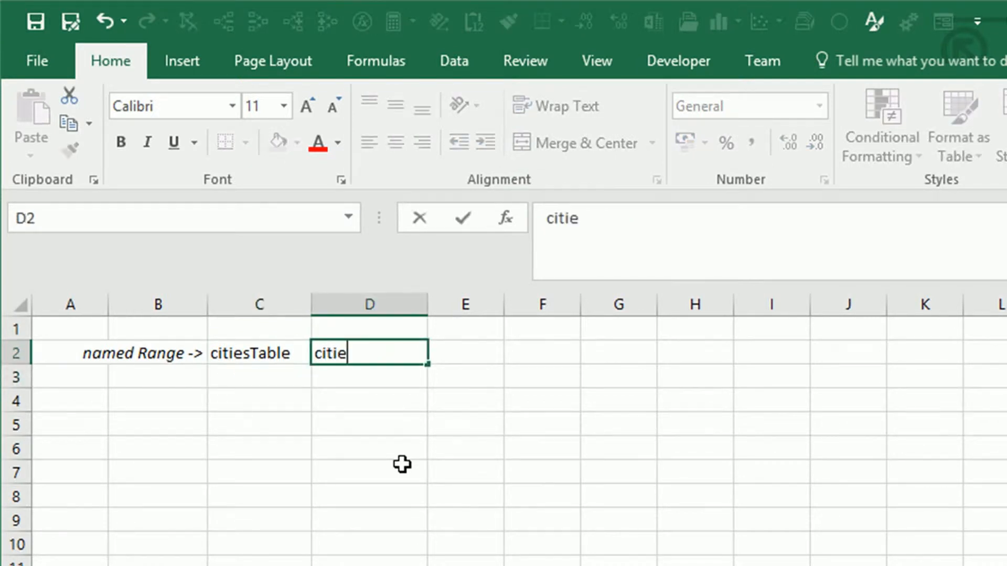
type("sPopulations")
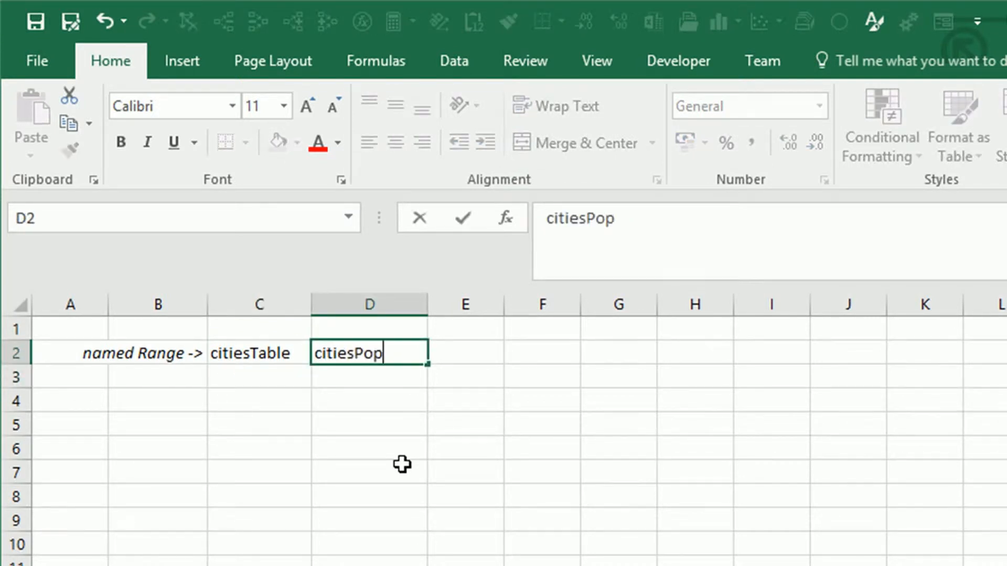
key("ctrl+Return")
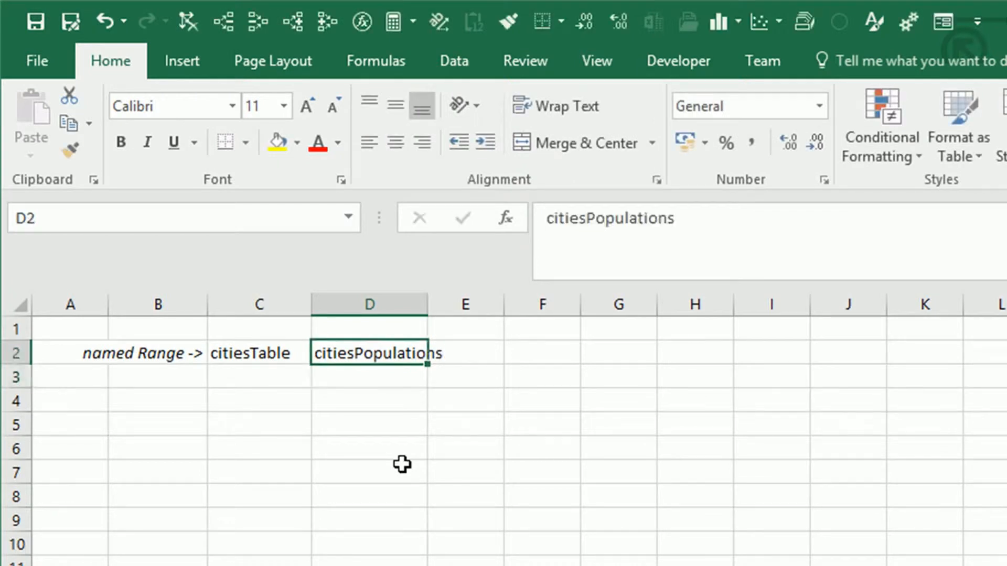
Step: Make the headers in C2:D2 centred and bold, and widen column C slightly and column D to about 15.71
left_click(276, 356)
left_click_drag(276, 356, 378, 354)
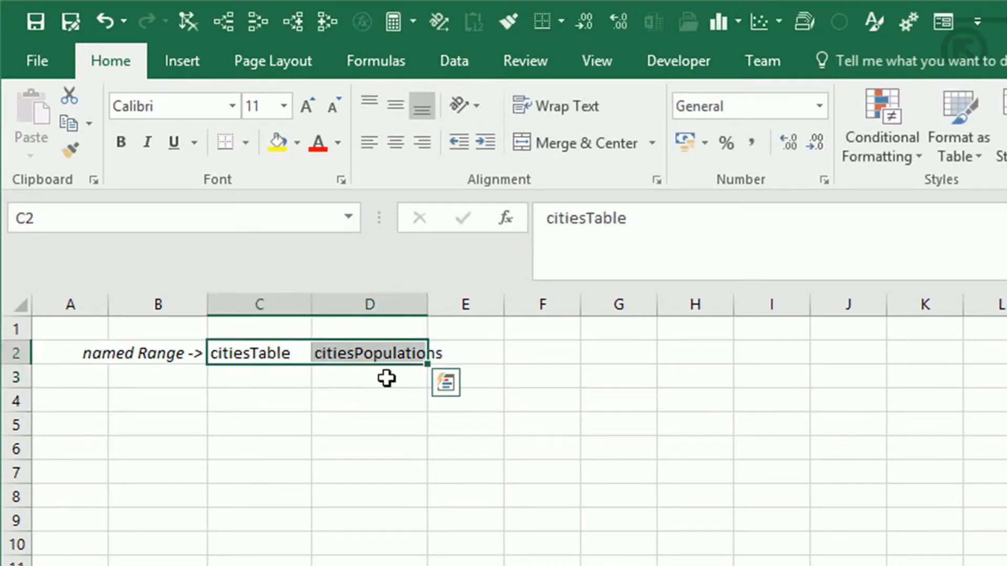
left_click(396, 142)
left_click(121, 142)
left_click(389, 422)
left_click_drag(312, 305, 330, 303)
left_click_drag(448, 306, 469, 305)
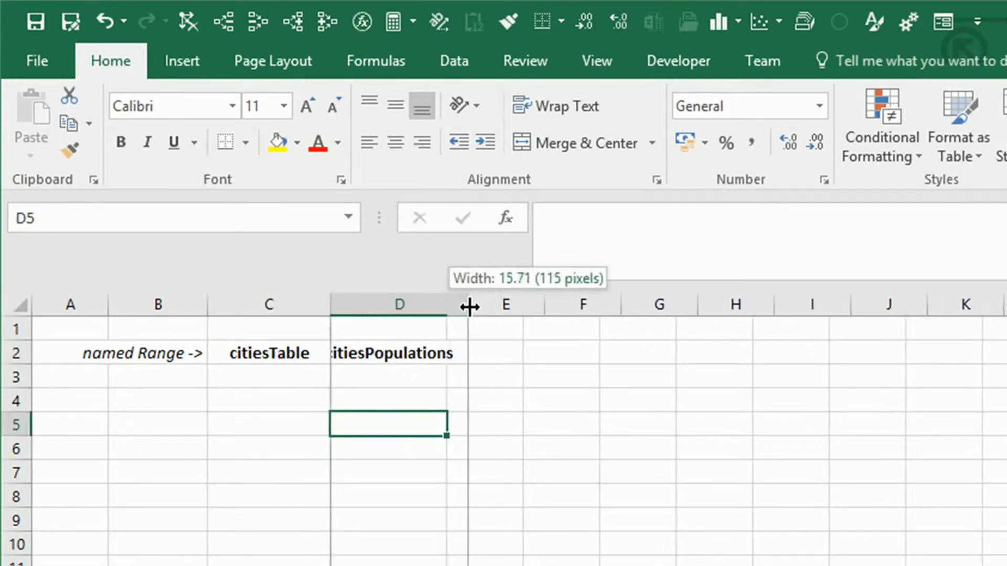
Step: Fill the citiesTable column with London, Paris and New York in C3:C5
left_click(300, 379)
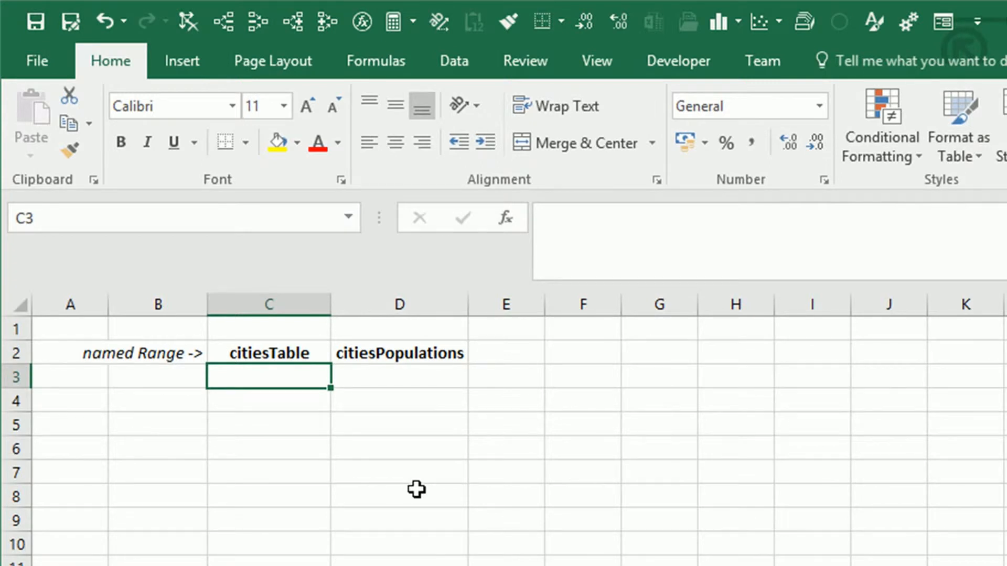
type("London")
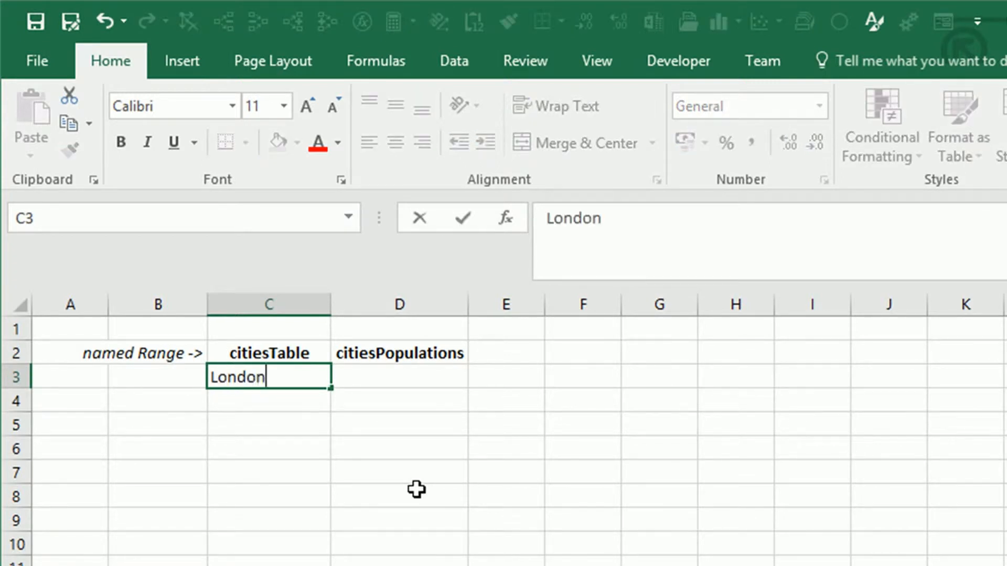
key("Return")
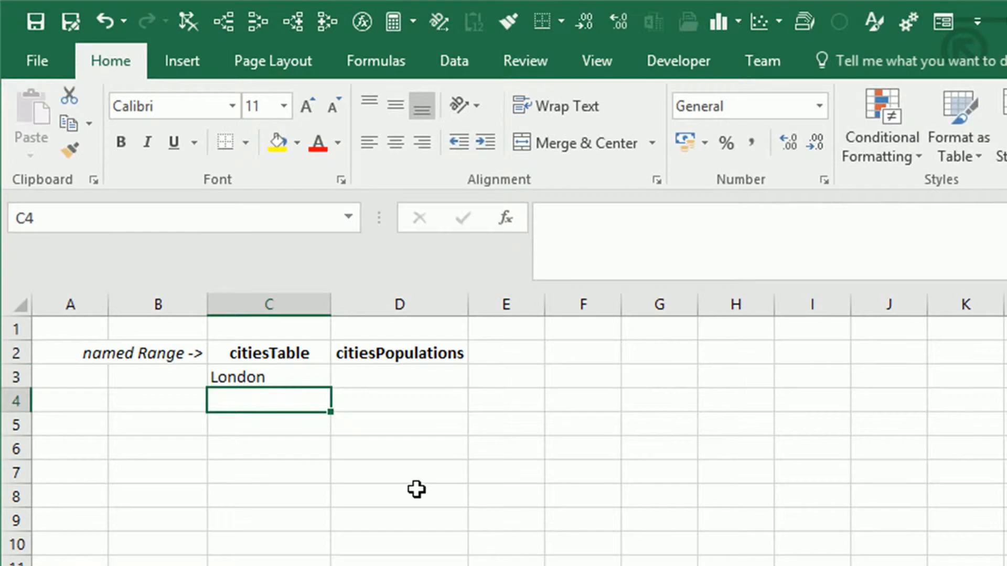
type("Paris")
key("Return")
type("N")
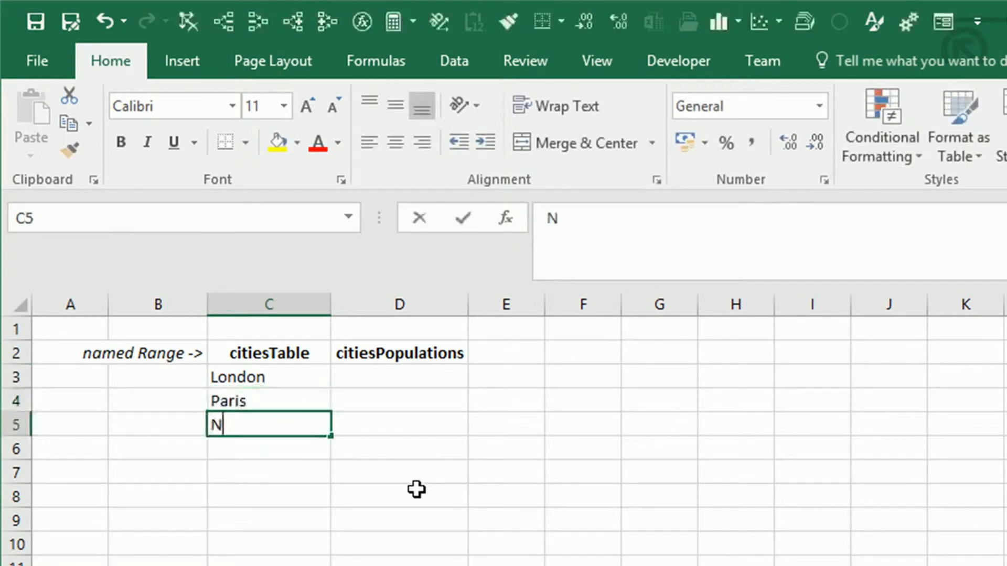
type("ew Yro")
key("BackSpace")
key("BackSpace")
type("or")
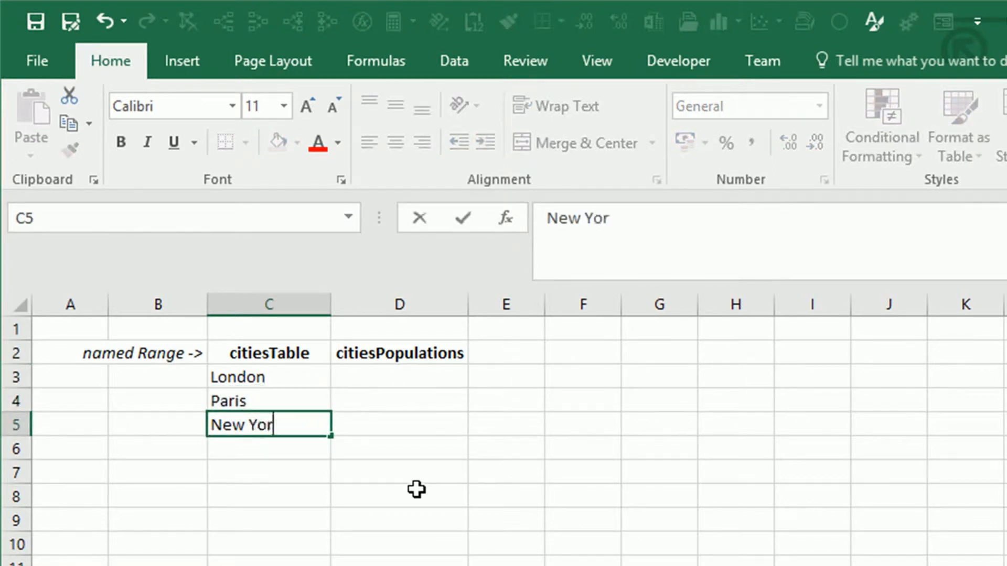
type("k")
key("Return")
Step: Fill the citiesPopulations column with 25000000, 15000000 and 30000000 in D3:D5
key("Up")
key("Up")
key("Up")
key("Right")
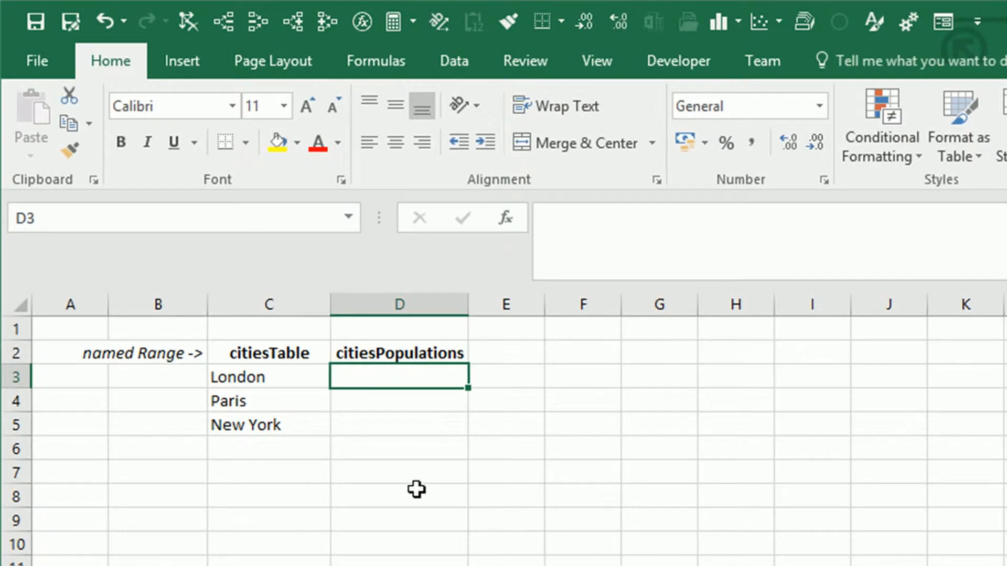
type("25")
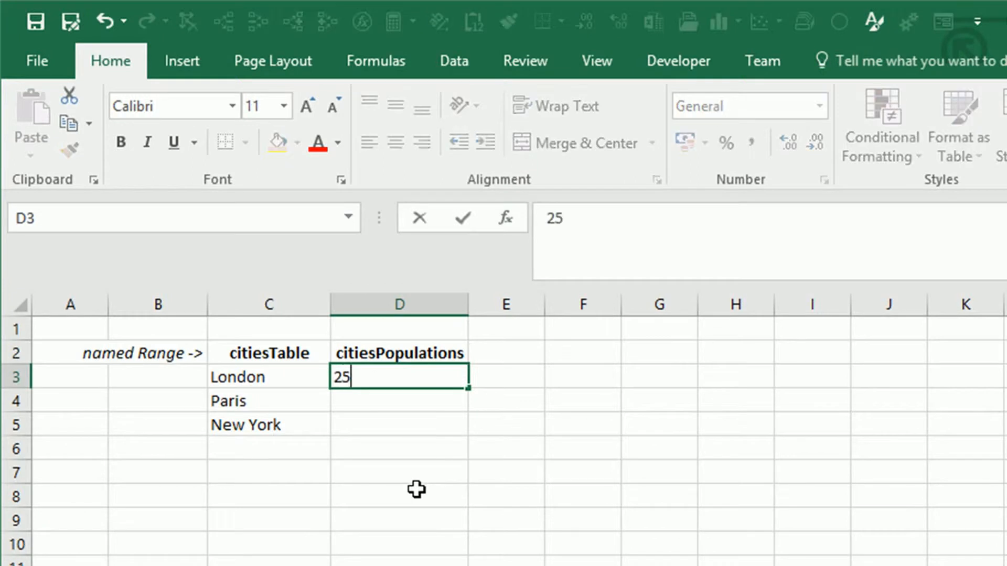
type("0000000")
key("Return")
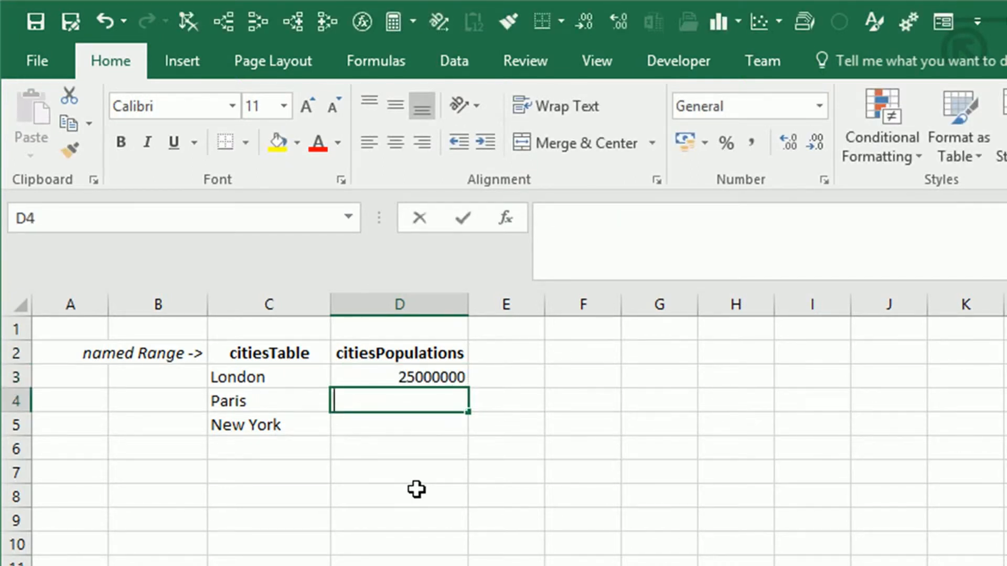
type("15000000")
key("Return")
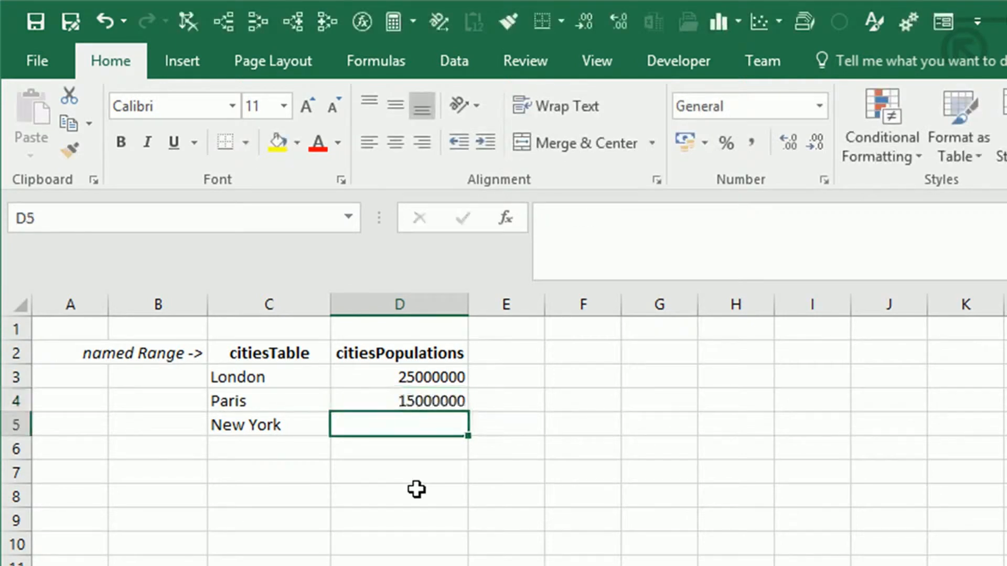
type("30000000")
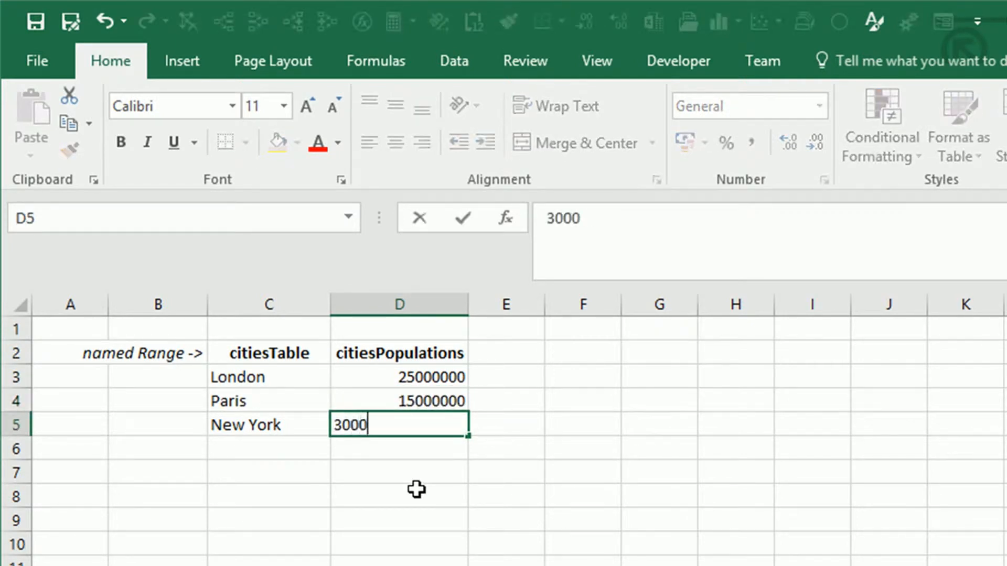
key("Return")
Step: Format the populations in D3:D5 with thousands separators and no decimal places
key("Up")
key("Up")
key("Up")
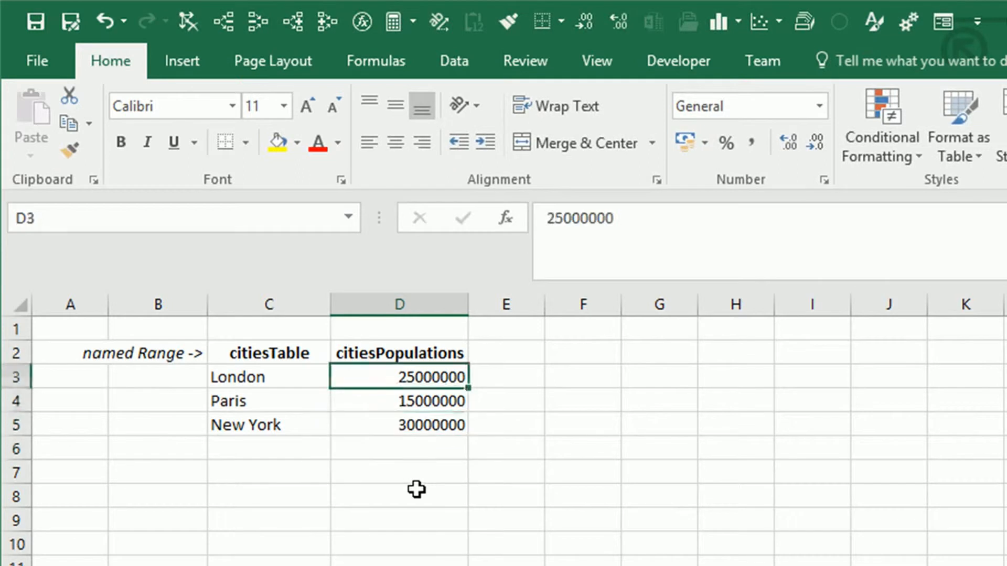
key("shift+Down")
key("shift+Down")
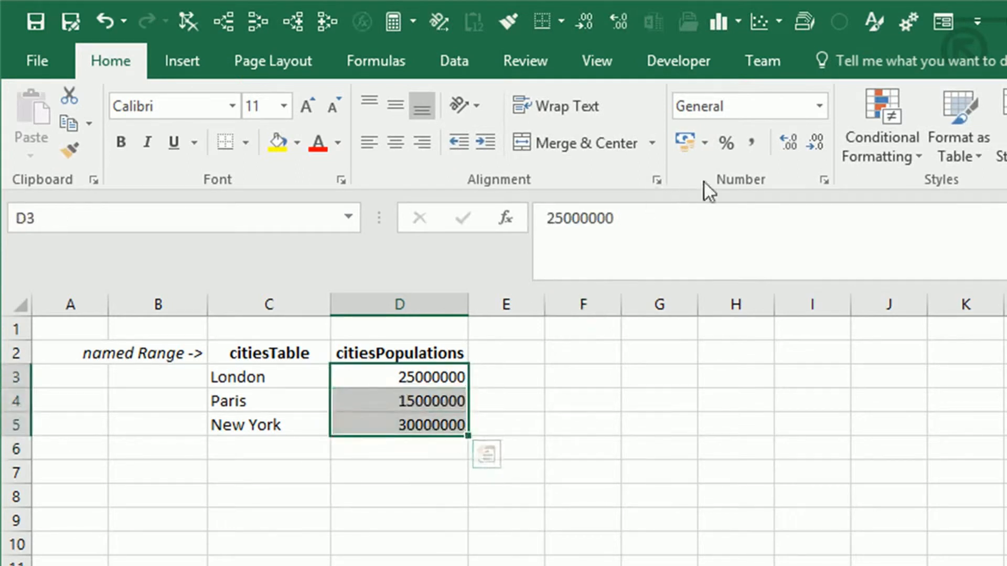
left_click(749, 150)
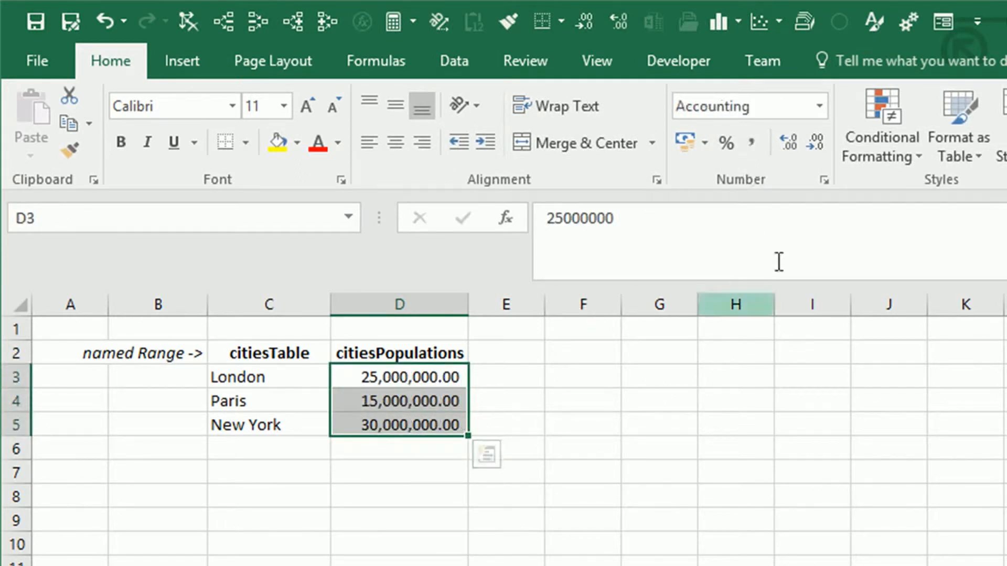
left_click(816, 150)
left_click(816, 150)
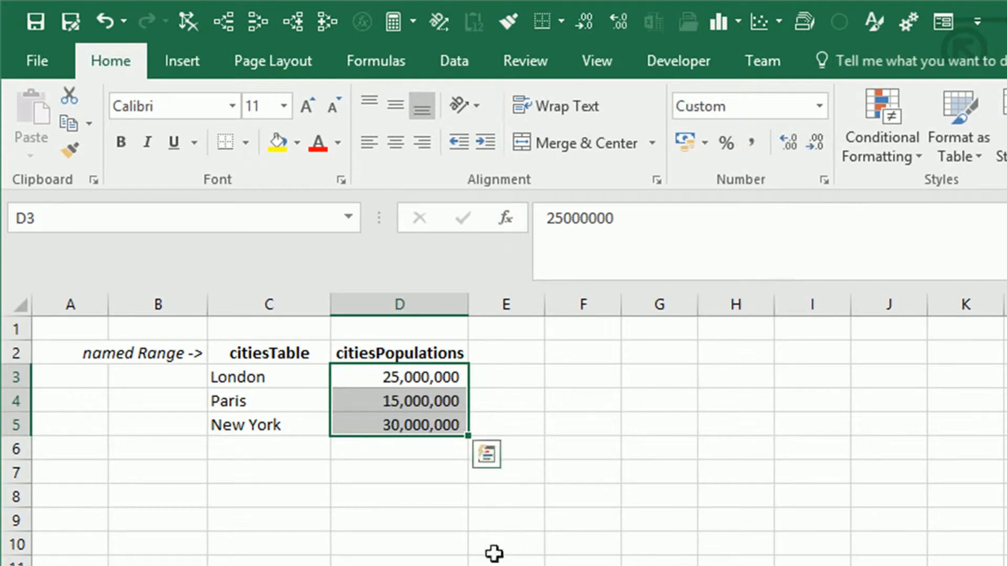
left_click(506, 545)
left_click(308, 501)
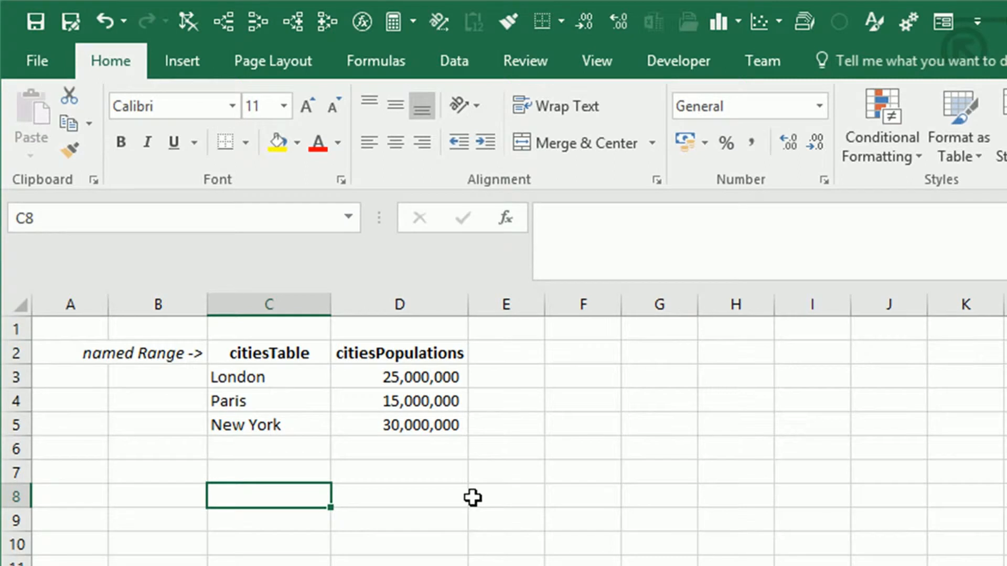
Step: Start a new workbook-scoped defined name called citiesTable based on the header in C2
left_click(291, 353)
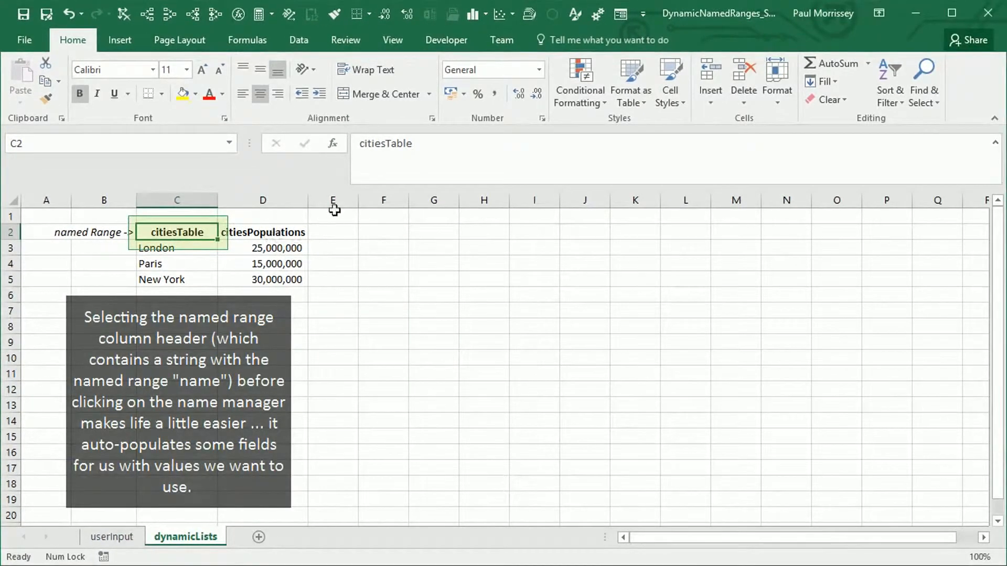
left_click(254, 41)
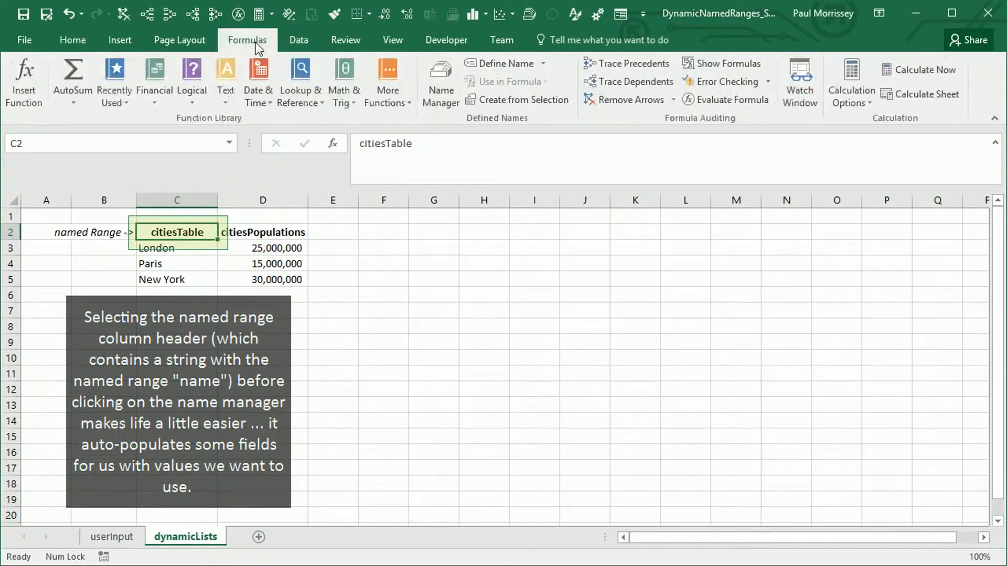
left_click(439, 99)
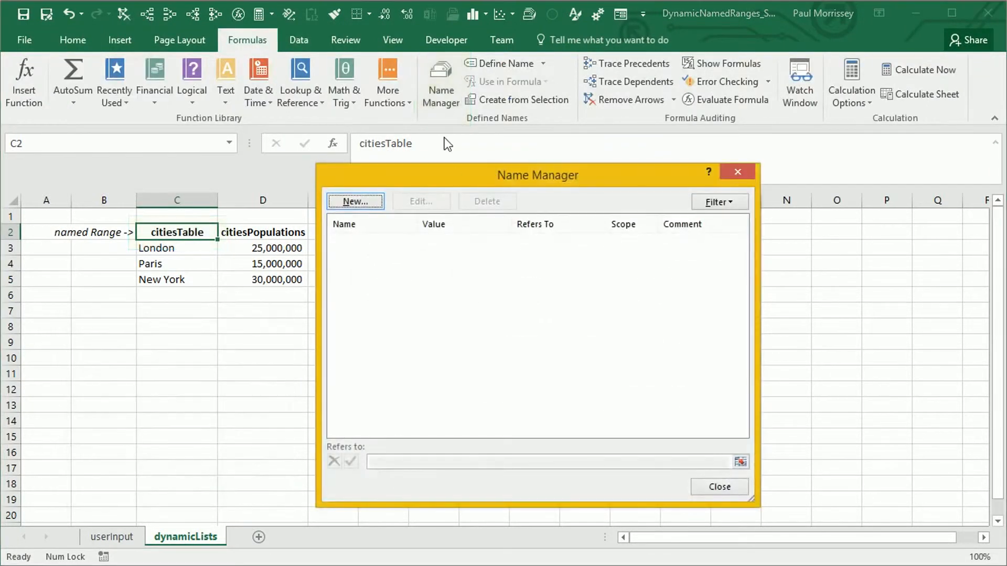
left_click_drag(496, 180, 656, 176)
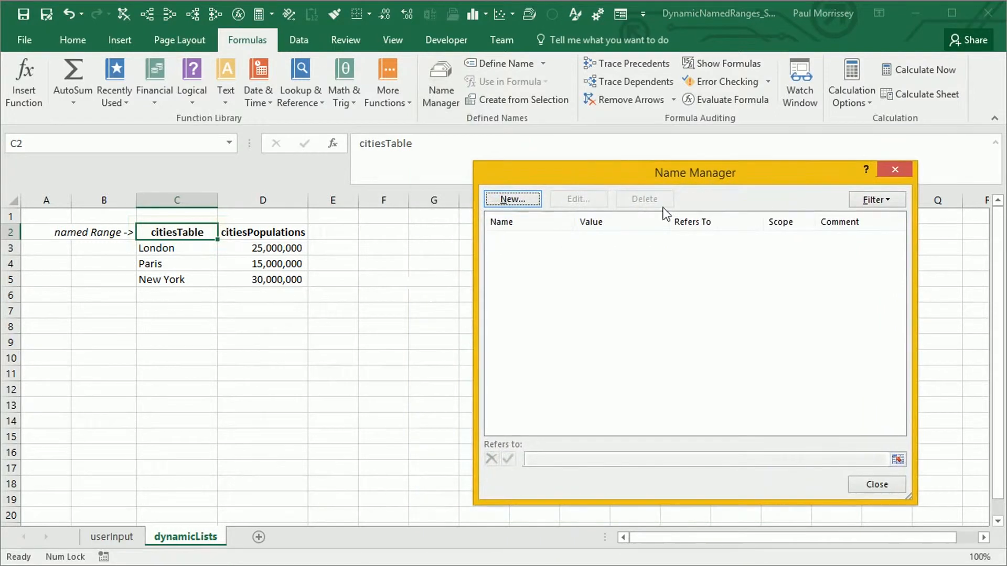
left_click(512, 199)
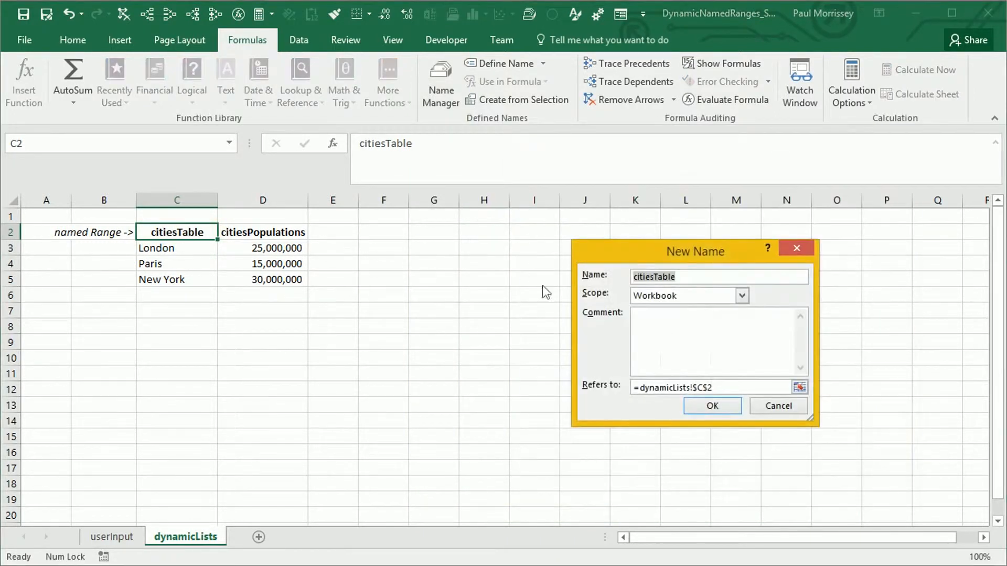
left_click_drag(709, 256, 501, 228)
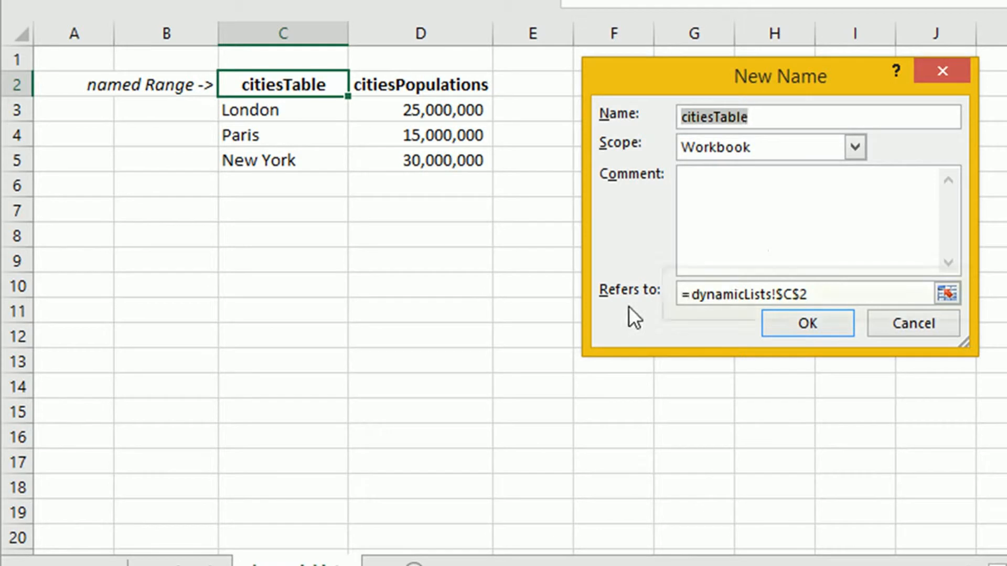
Step: Wrap the name's reference in OFFSET, starting from dynamicLists!$C$2 with a row offset of 1 and a column offset of 0
left_click(691, 294)
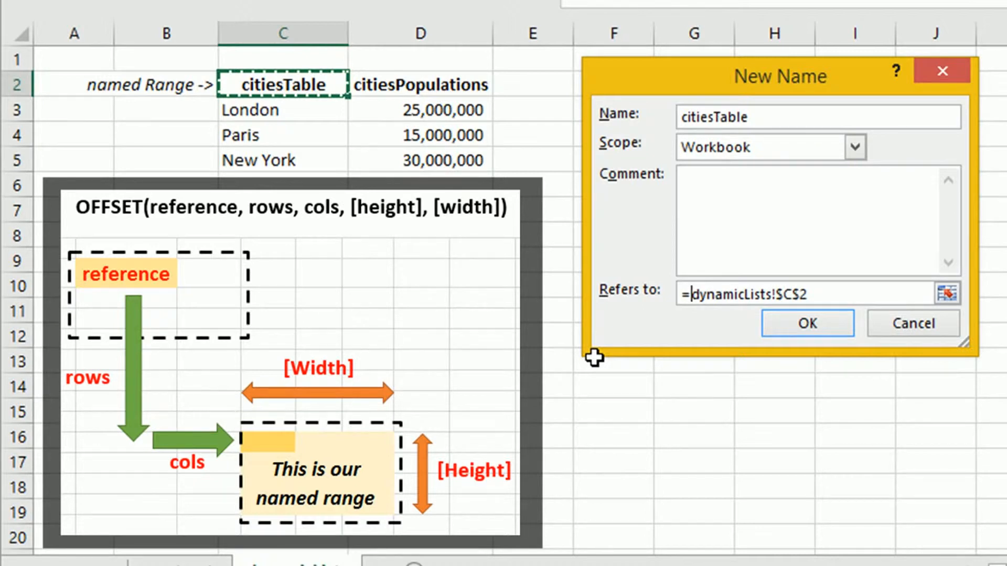
type("OFFS")
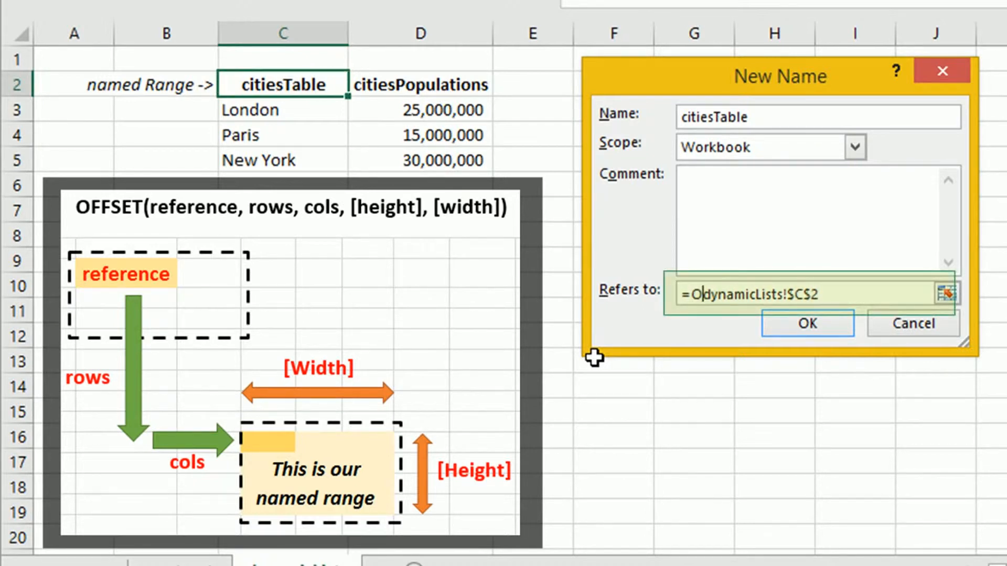
type("ET(")
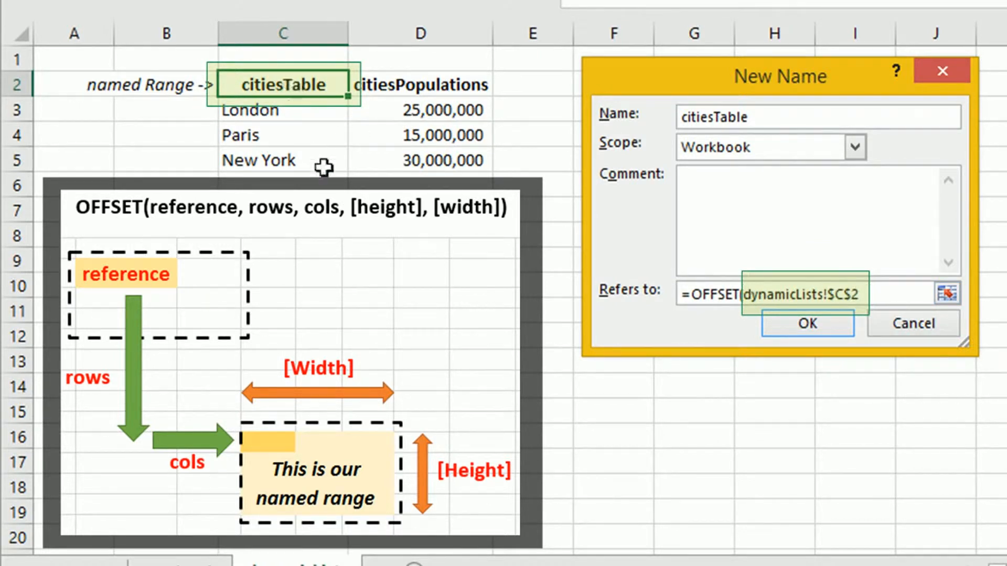
left_click(876, 294)
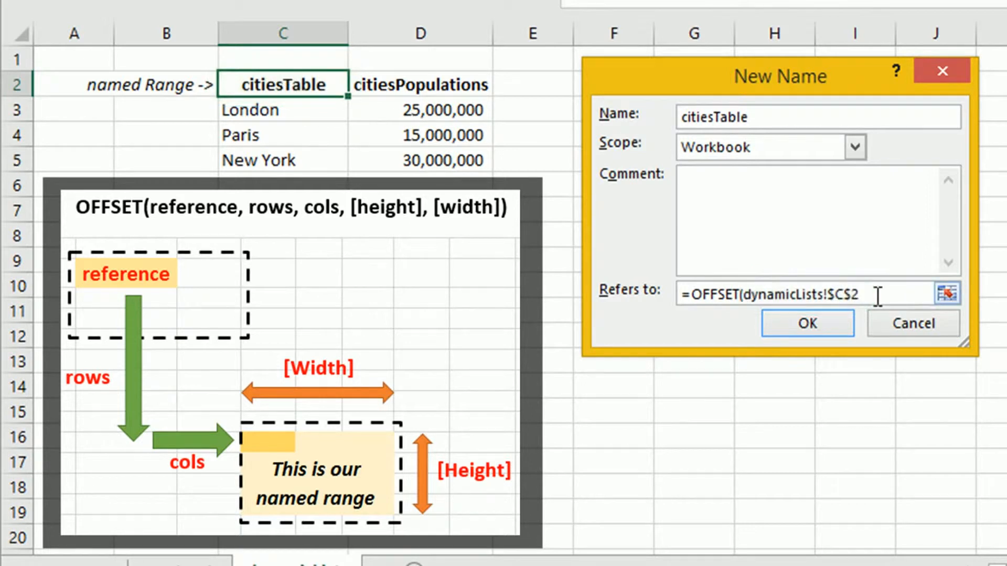
type(", ")
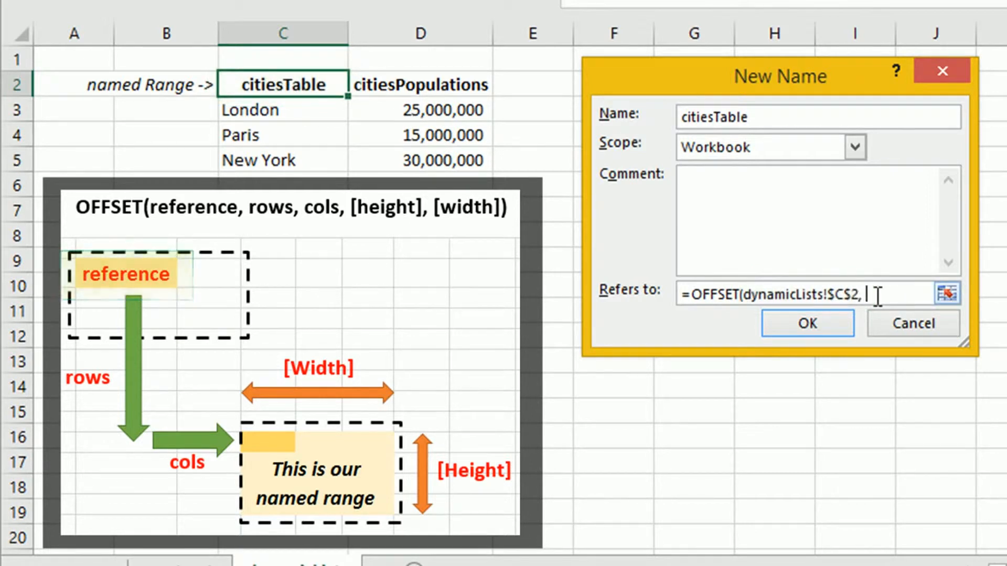
type("1")
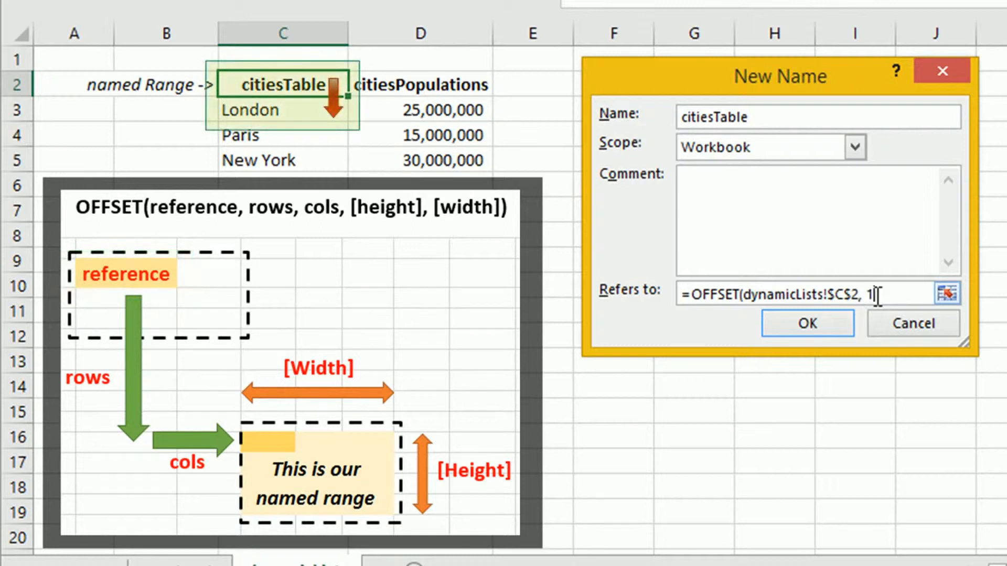
type(", 0,")
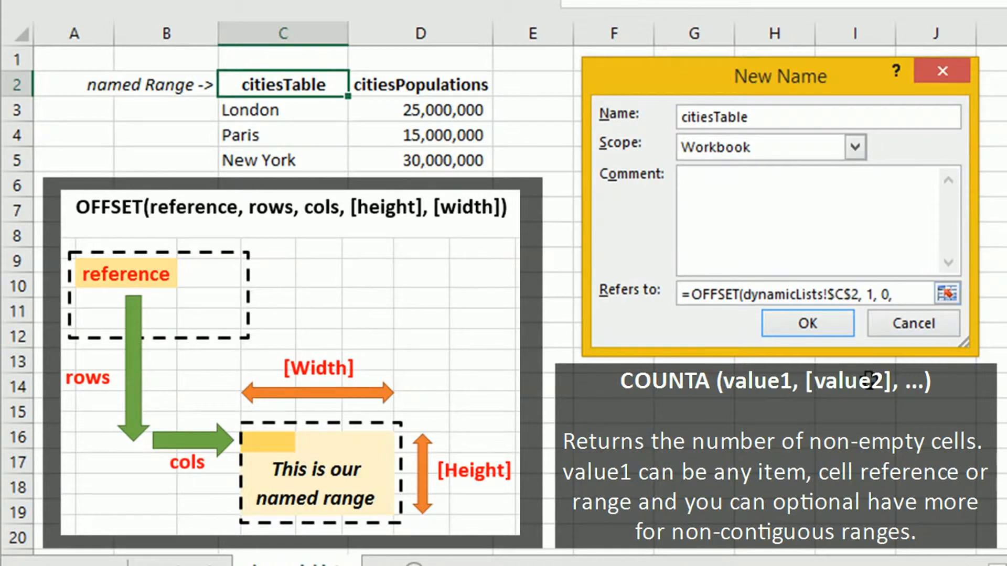
Step: Complete the OFFSET with height COUNTA(dynamicLists!$C:$C)-1 and width 1, and save the citiesTable name
type("COUNTA")
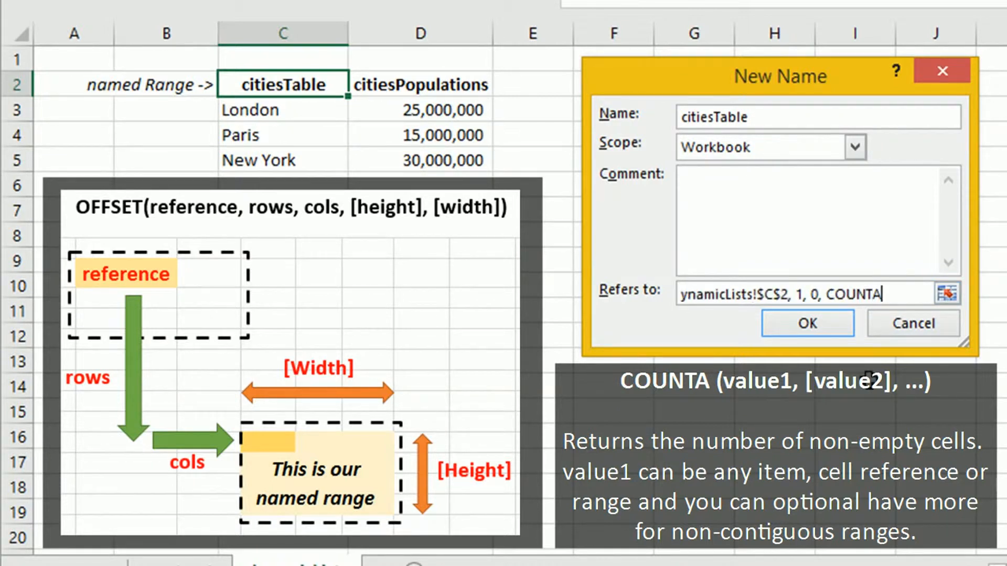
type("(dynamicLists!")
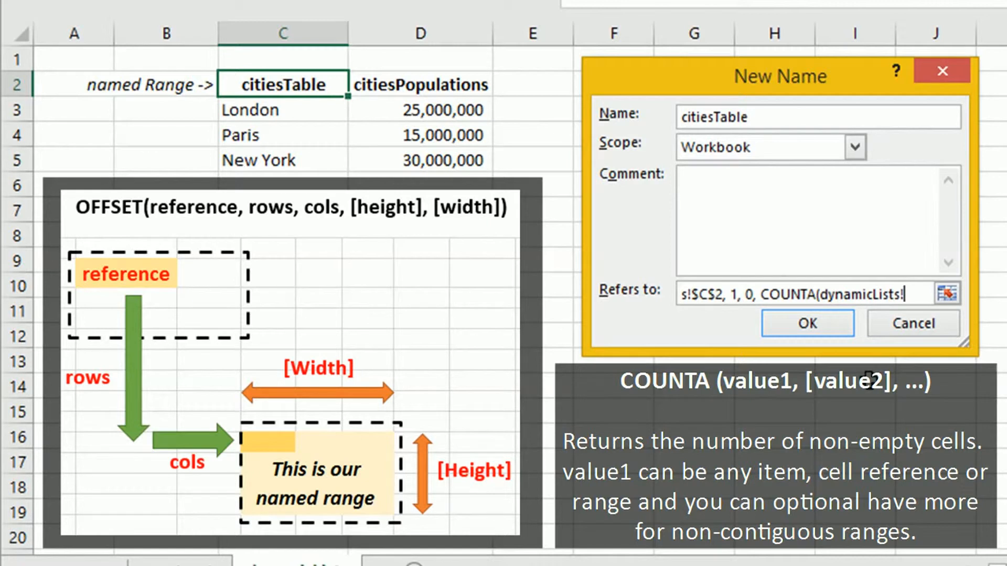
type("$C:$C")
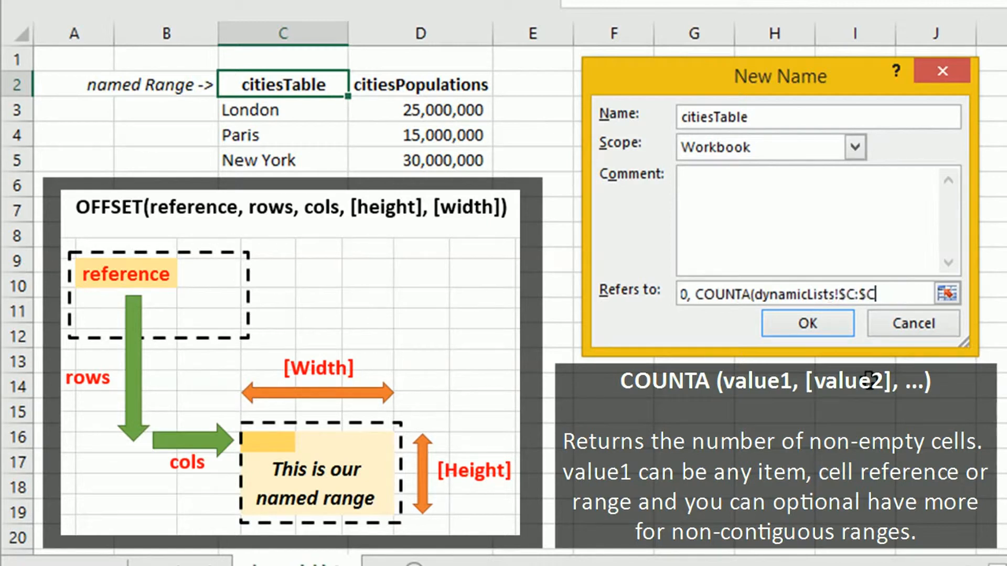
type(")-1")
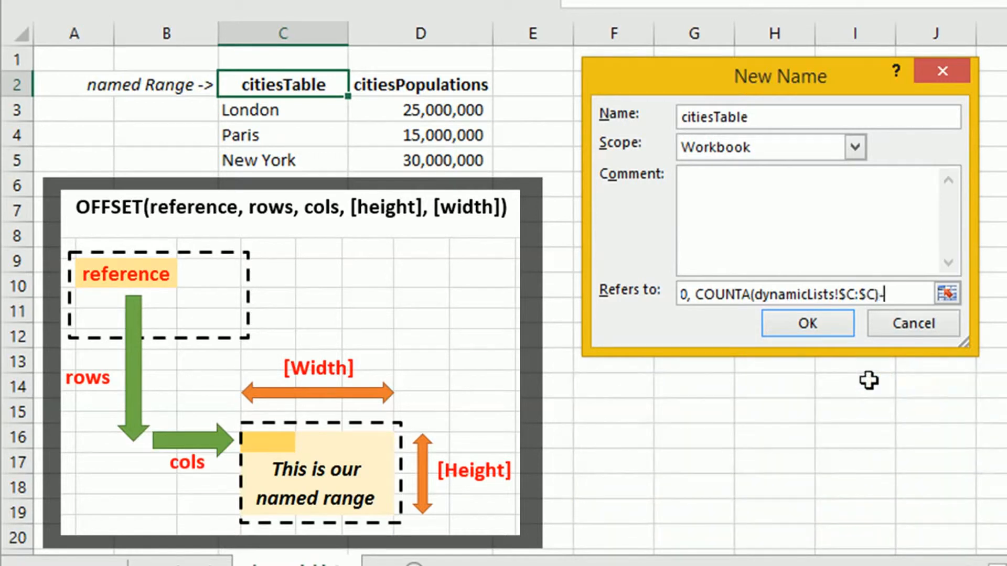
type(", 1)")
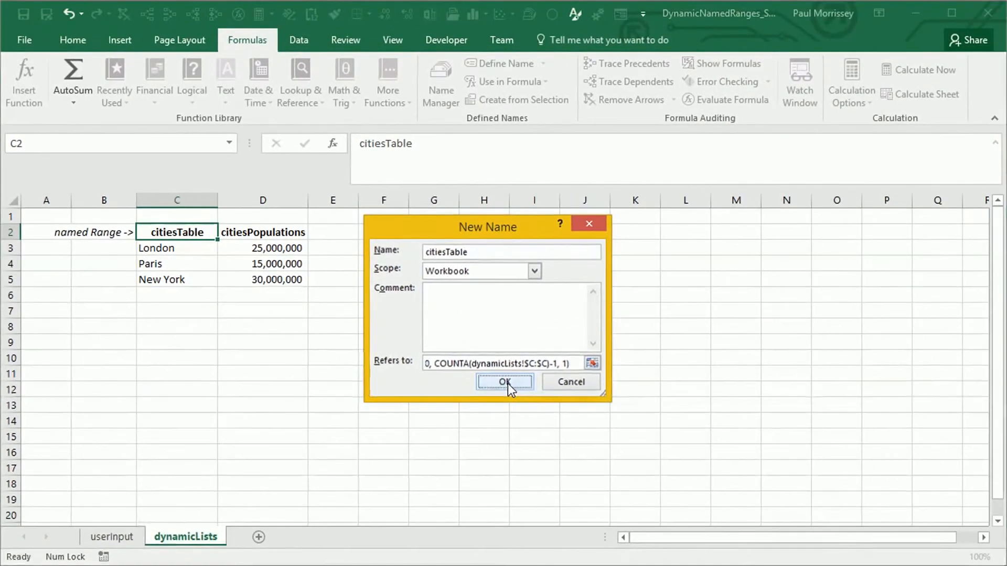
left_click(575, 368)
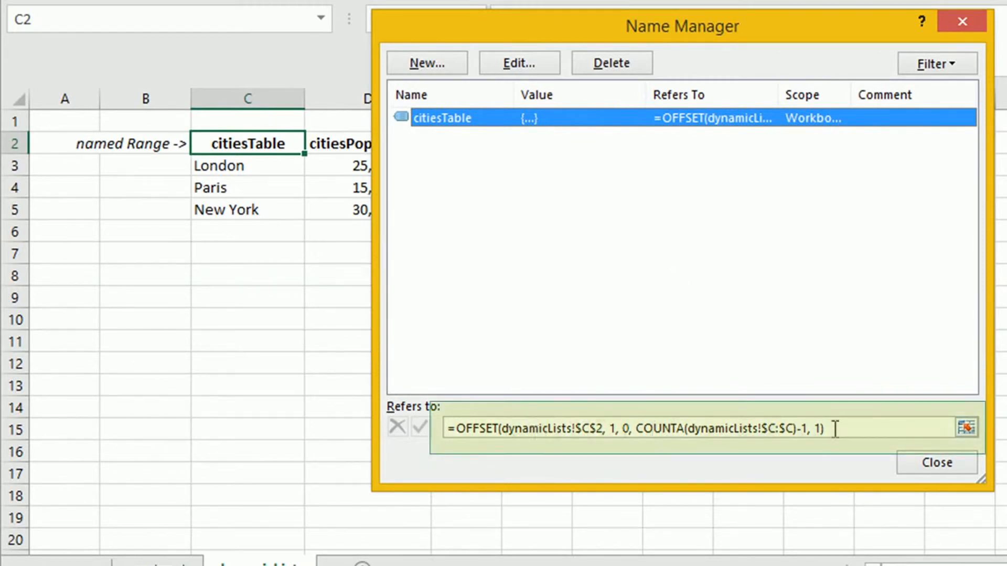
Step: Check which cells the citiesTable name covers on the dynamicLists sheet, and close the list of names
left_click(965, 429)
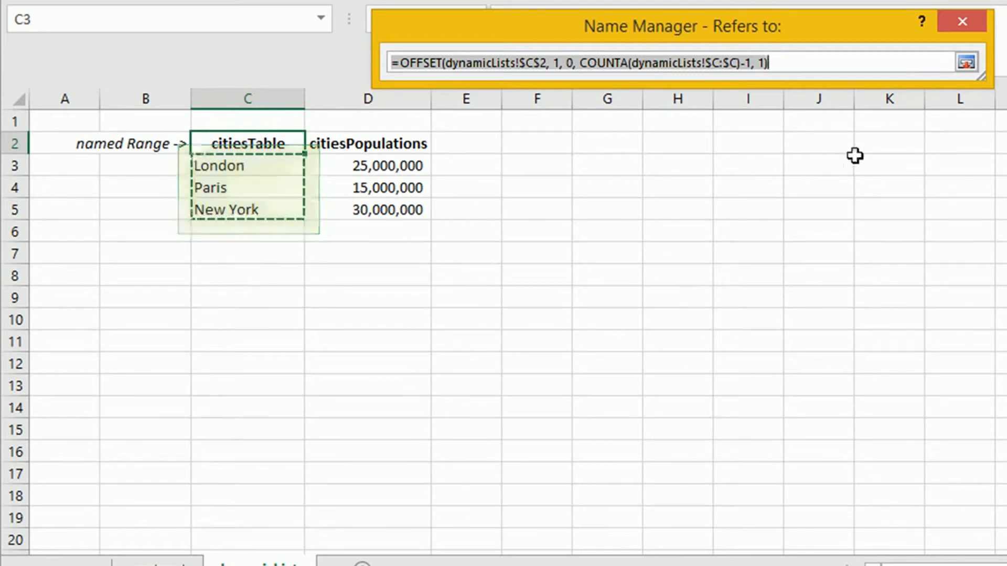
left_click(966, 62)
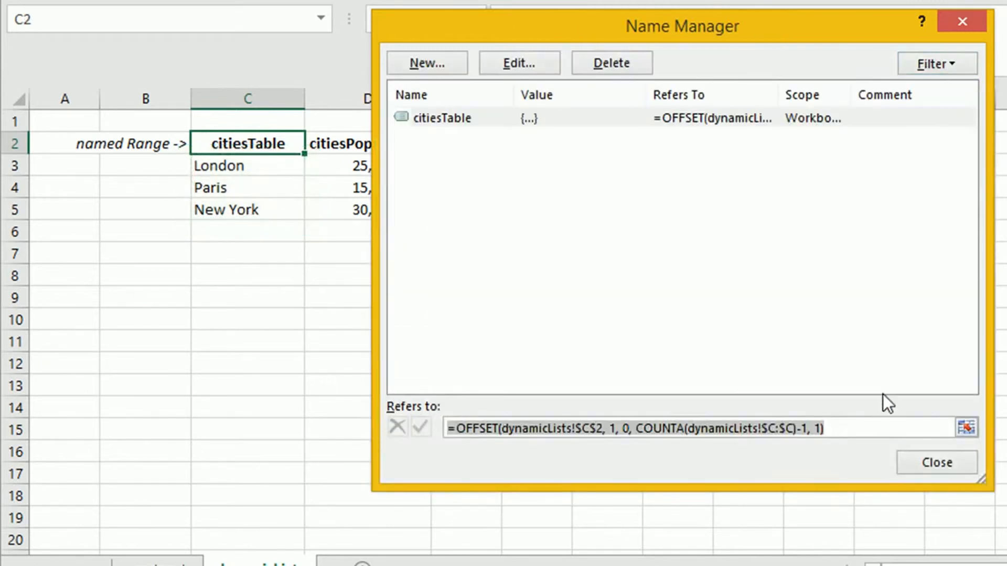
left_click(921, 465)
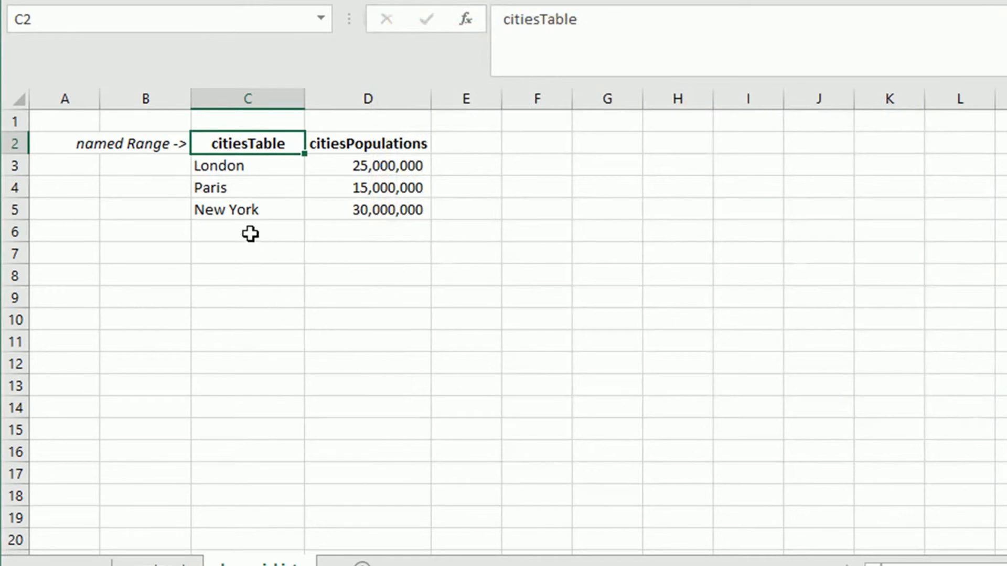
Step: Add Los Angeles in C6 as a test entry below New York
left_click(248, 232)
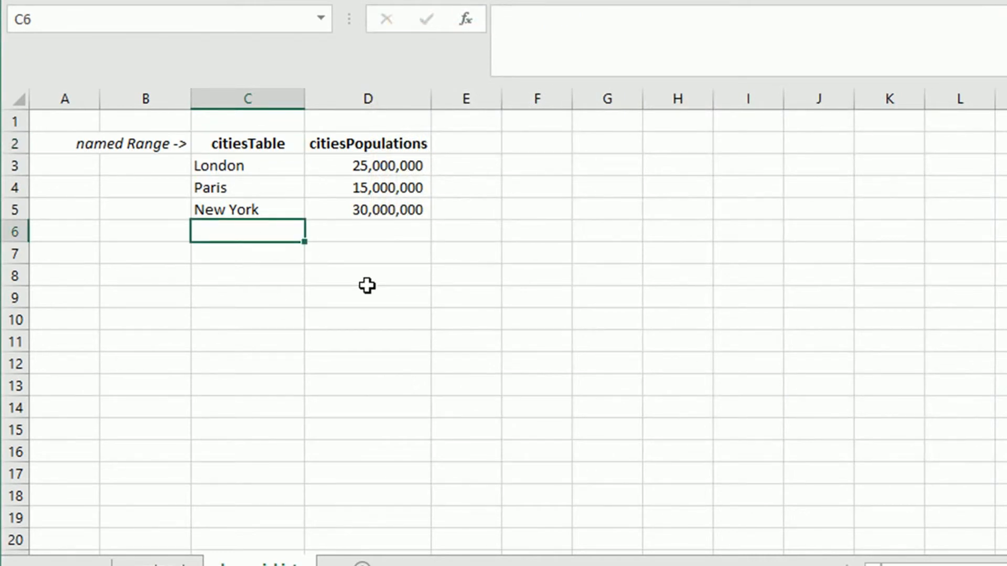
type("Lost")
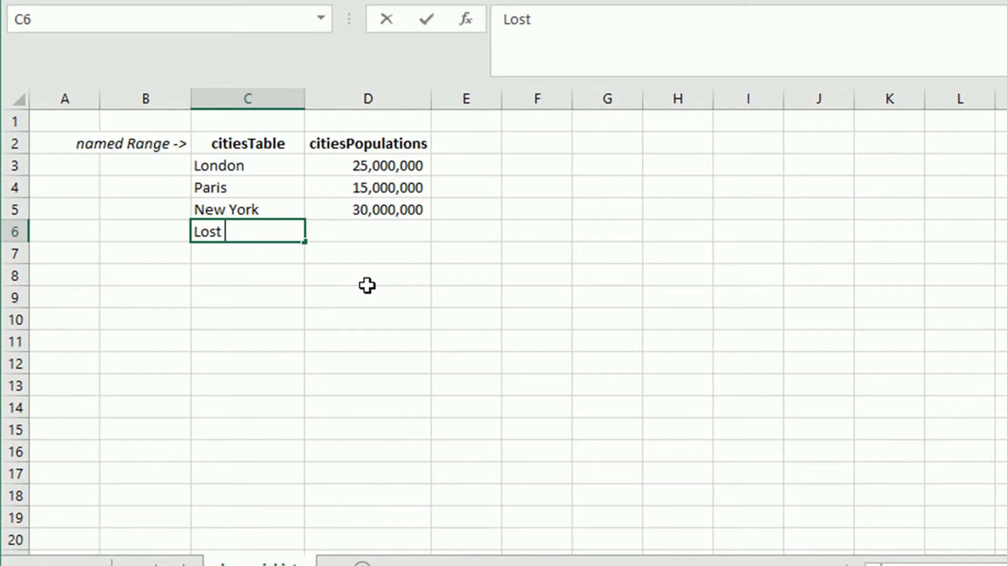
key("BackSpace")
type("Angeles")
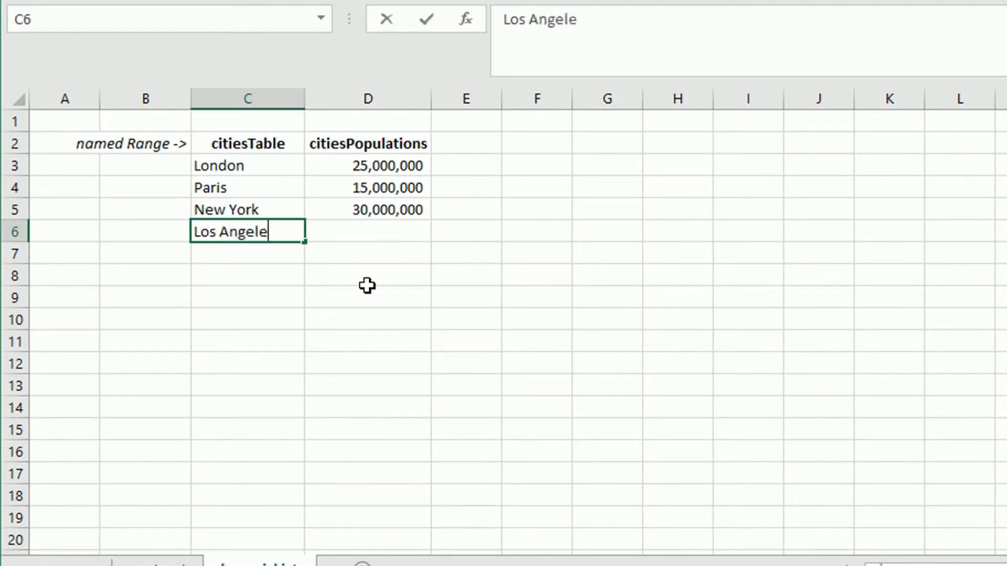
key("Return")
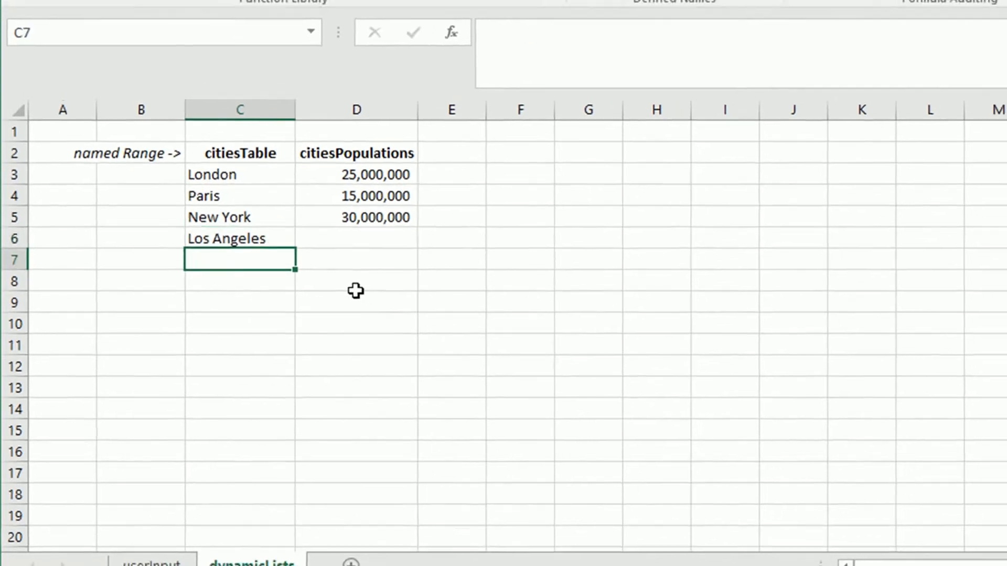
key("Return")
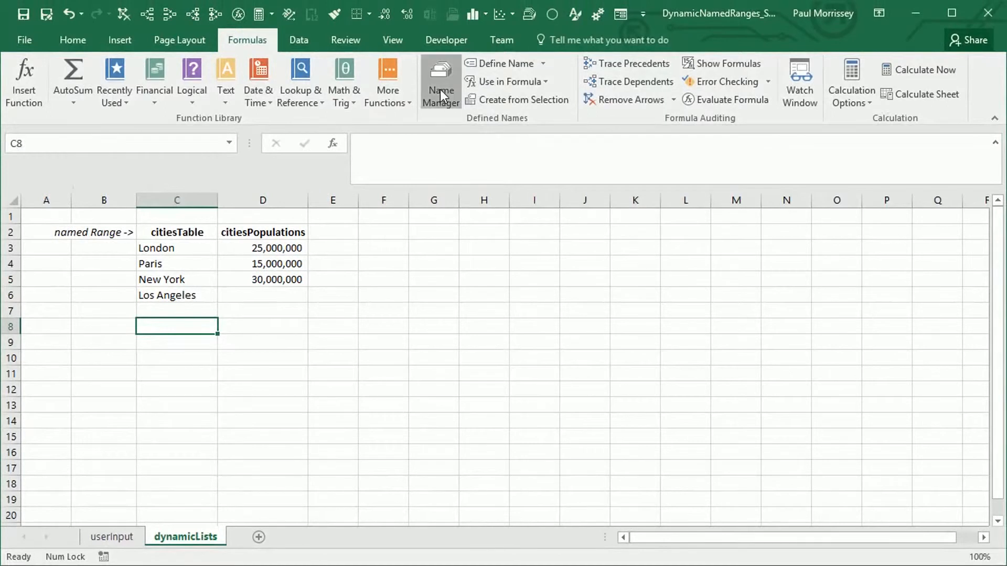
Step: Check the range covered by citiesTable again with the extra city in the list, and review its OFFSET formula
left_click(440, 90)
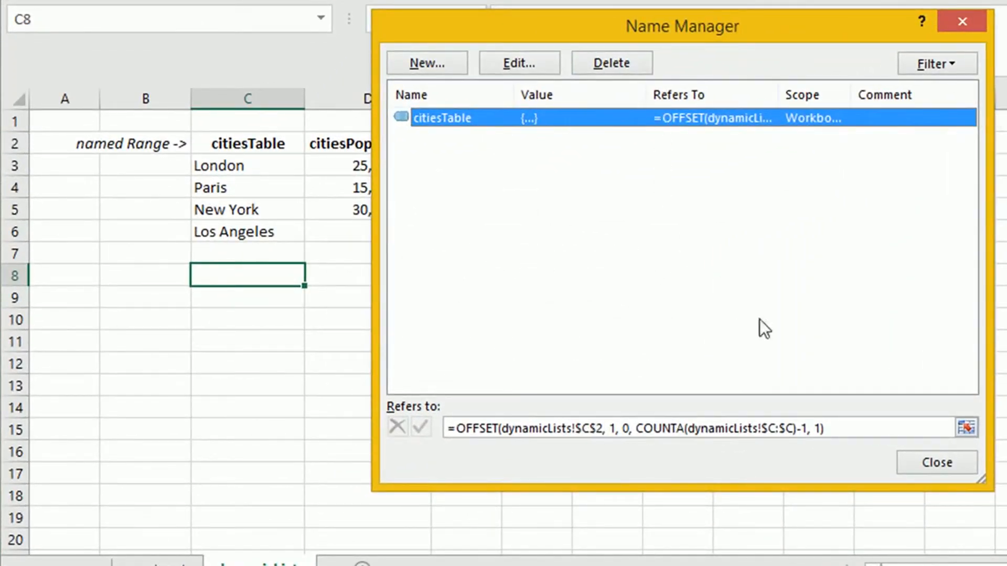
left_click(965, 428)
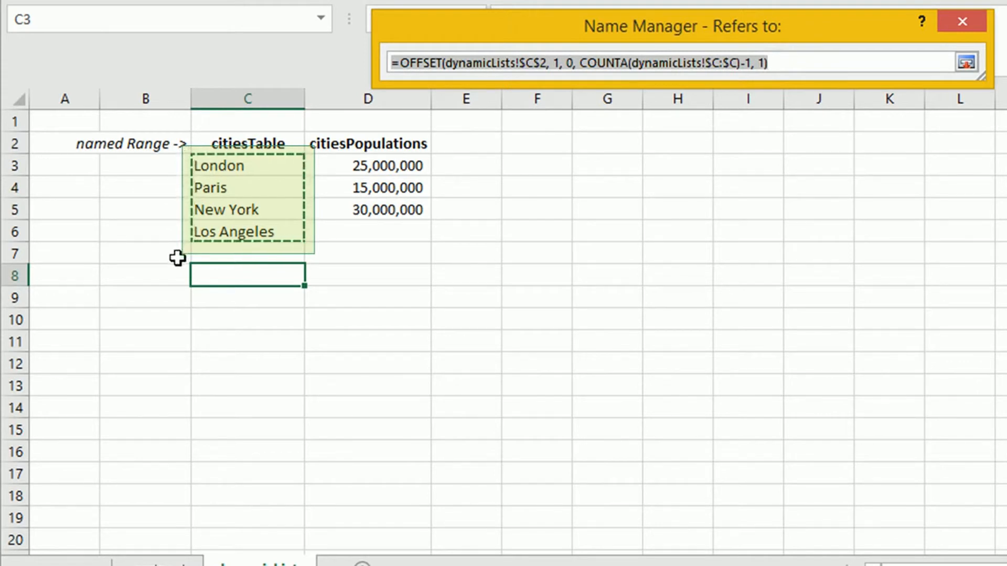
left_click(969, 63)
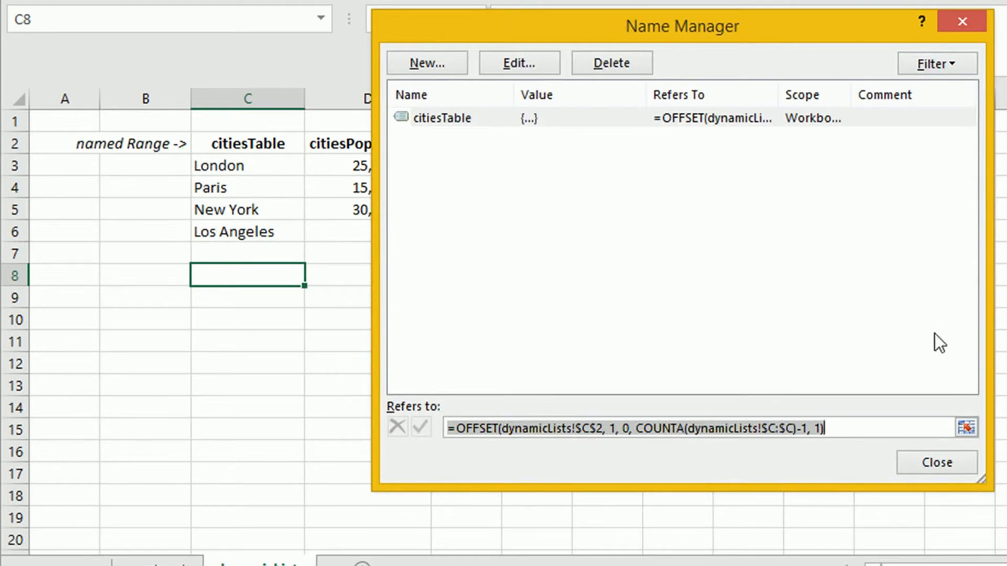
left_click(835, 428)
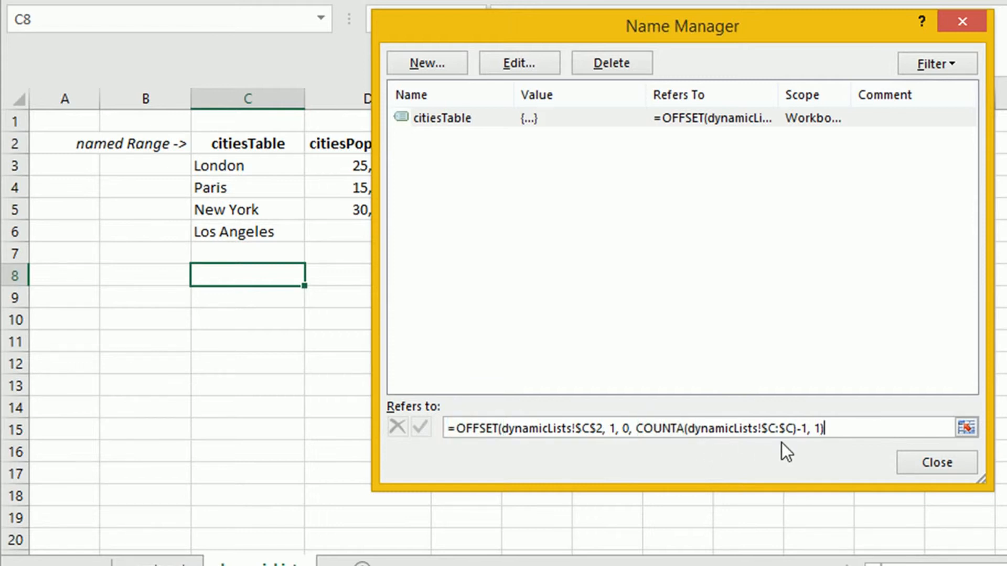
left_click(932, 466)
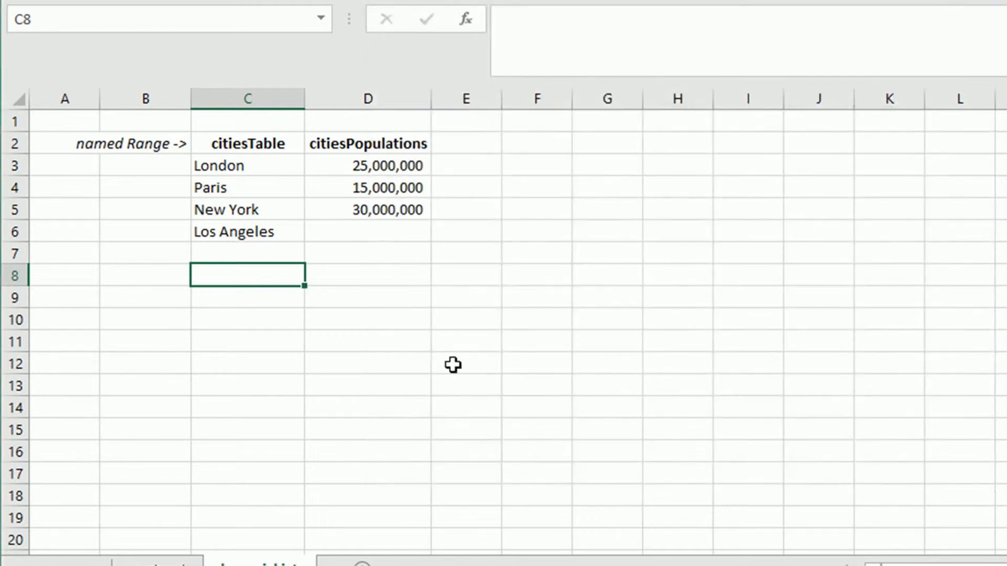
Step: Clear the Los Angeles test entry from C6
left_click(391, 301)
left_click(243, 231)
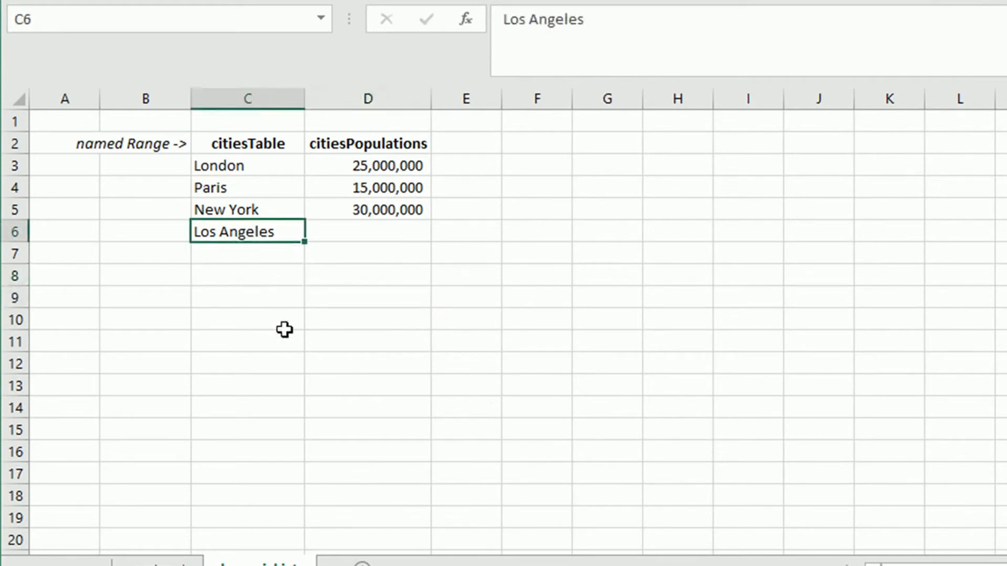
key("Delete")
Step: Start defining a new workbook-scoped name, citiesPopulations, from header cell D2 on the dynamicLists sheet
key("Right")
key("Up")
key("Up")
key("Up")
key("Up")
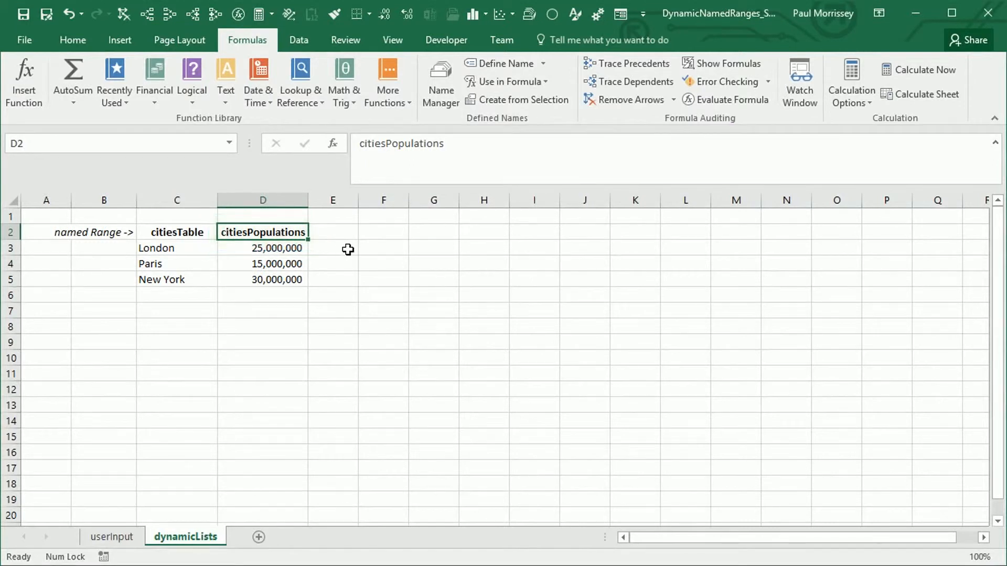
left_click(440, 90)
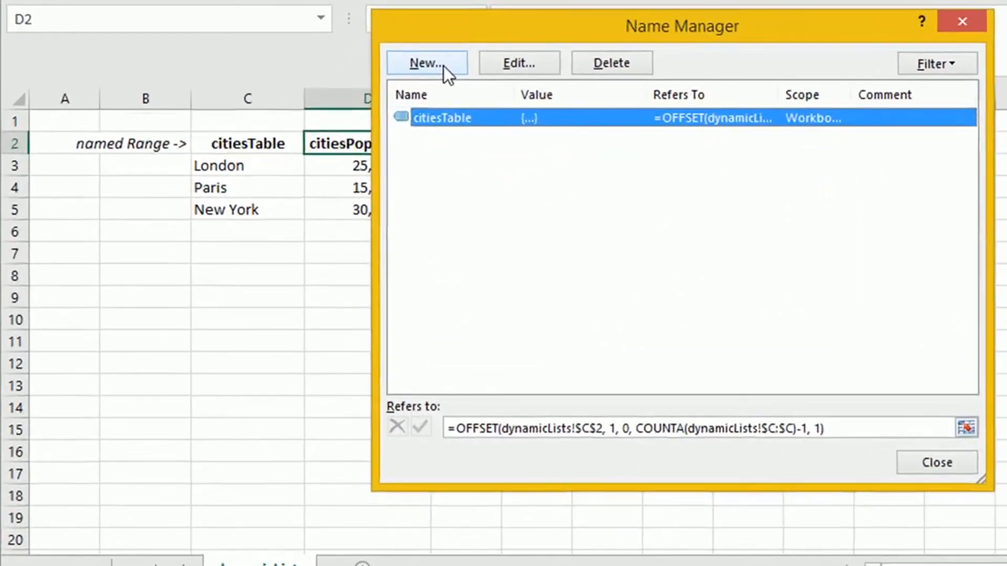
left_click(443, 65)
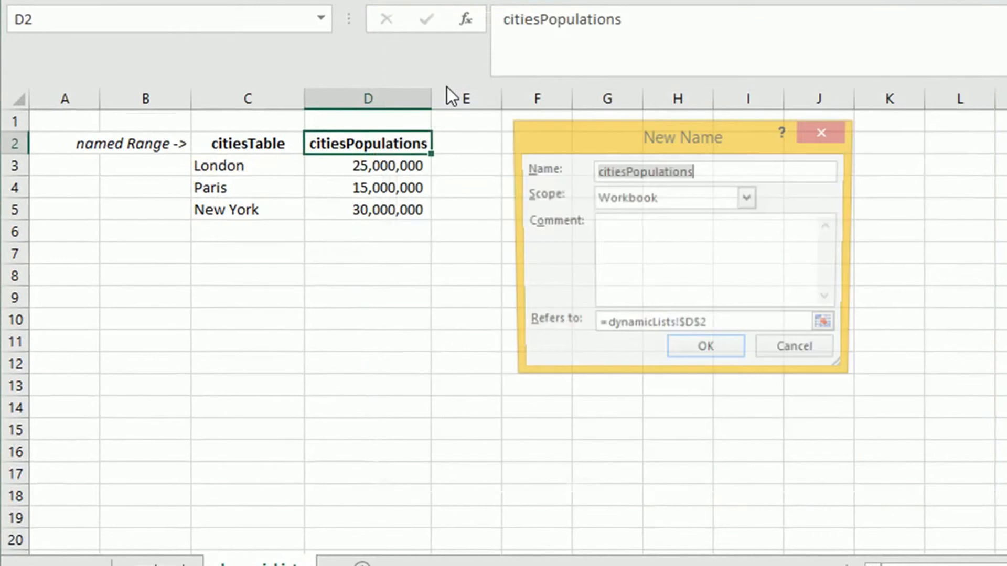
mouse_move(697, 141)
left_mouse_down()
mouse_move(712, 137)
mouse_move(708, 127)
mouse_move(704, 138)
left_mouse_up()
left_click(711, 169)
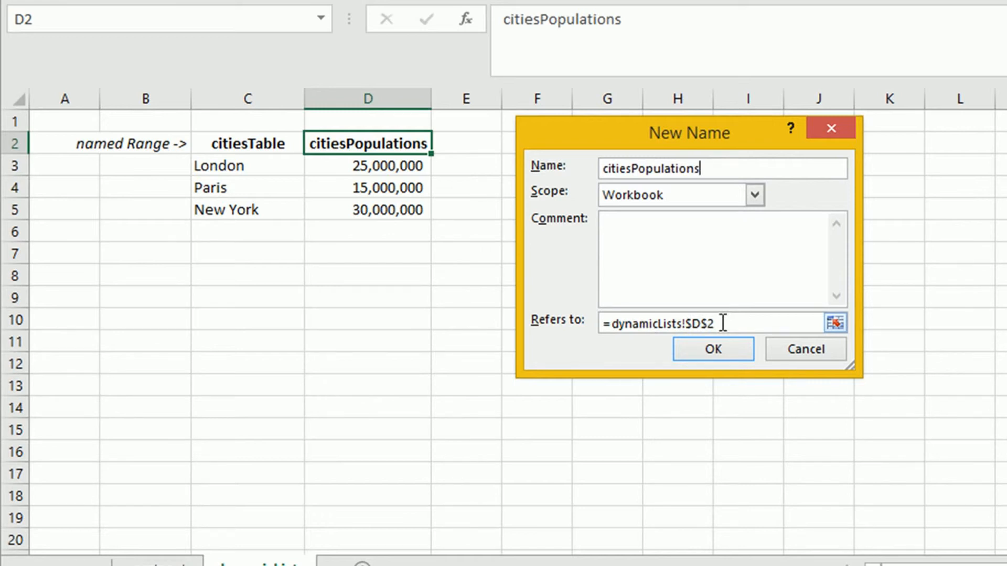
Step: Begin the citiesPopulations reference formula with OFFSET from dynamicLists!$D$2, using a row offset of 1 and a column offset of 0
left_click(613, 322)
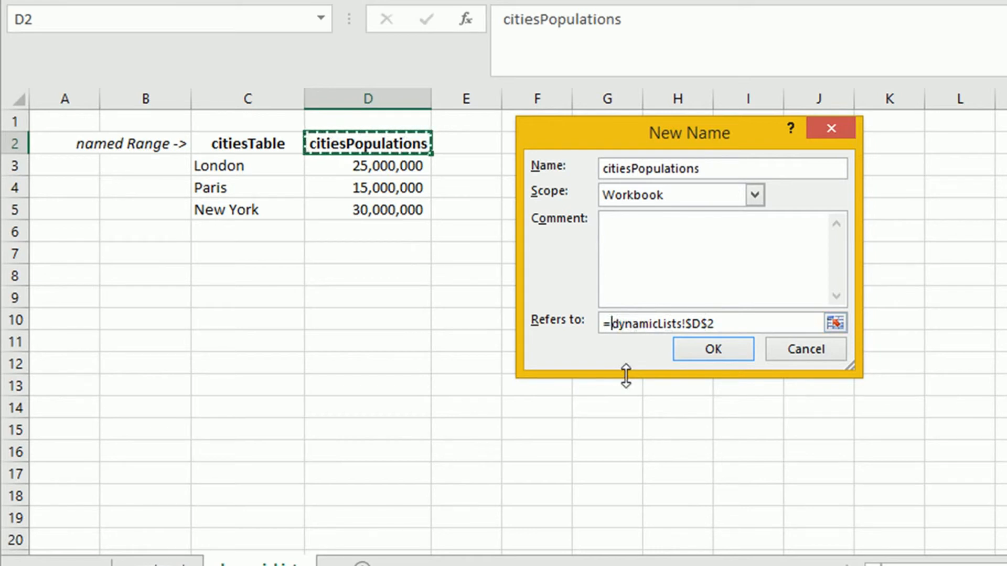
type("OFFSET")
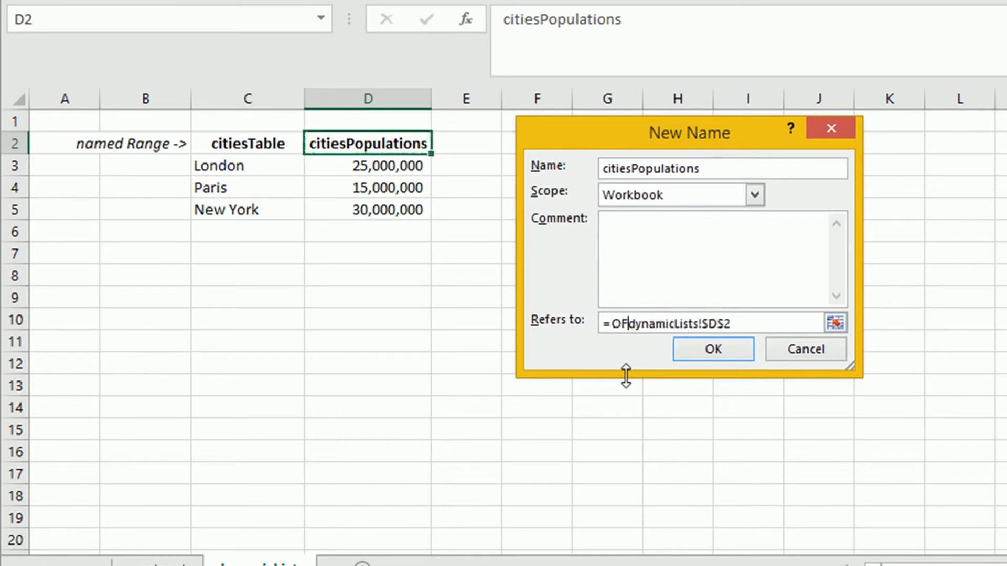
type("(")
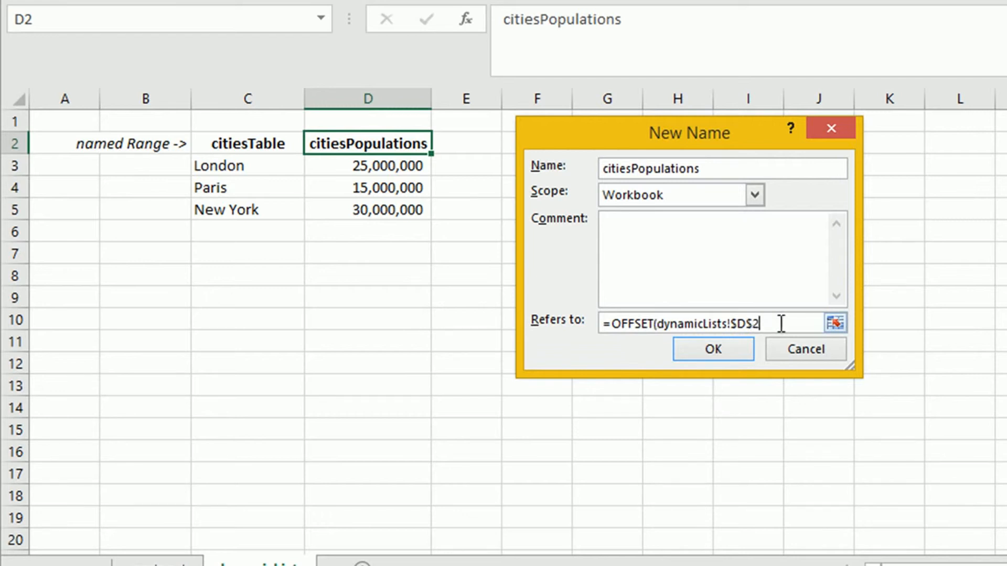
type("1, 0,")
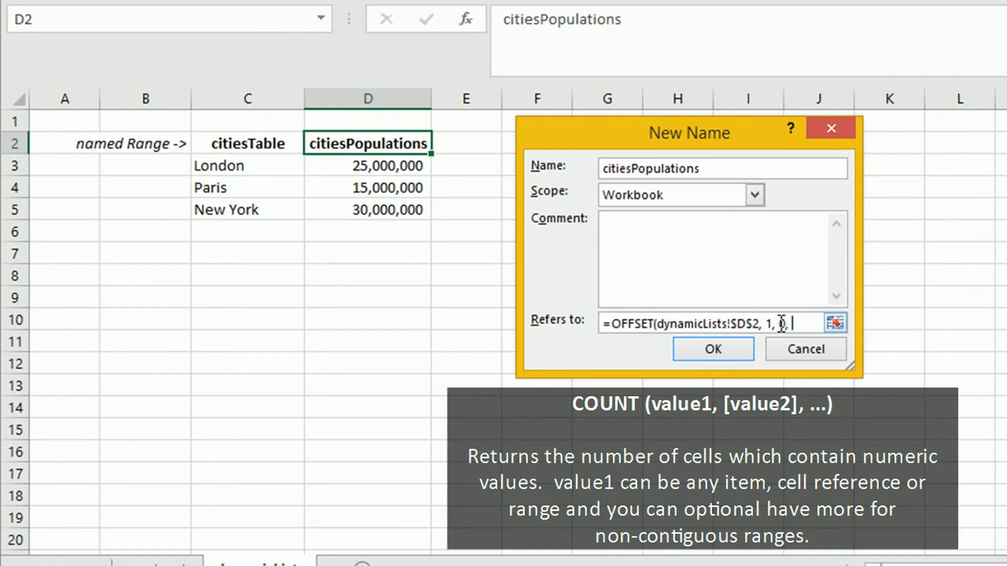
Step: Complete the OFFSET formula with COUNT(dynamicLists!$D:$D) as the height and 1 as the width, and save the citiesPopulations name
type("COUNT")
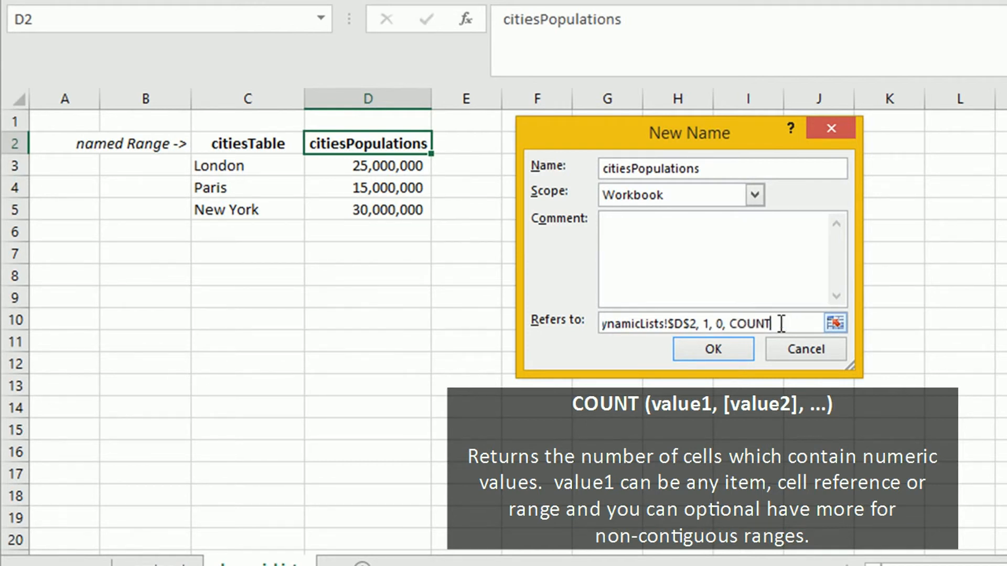
type("(dynamicLists")
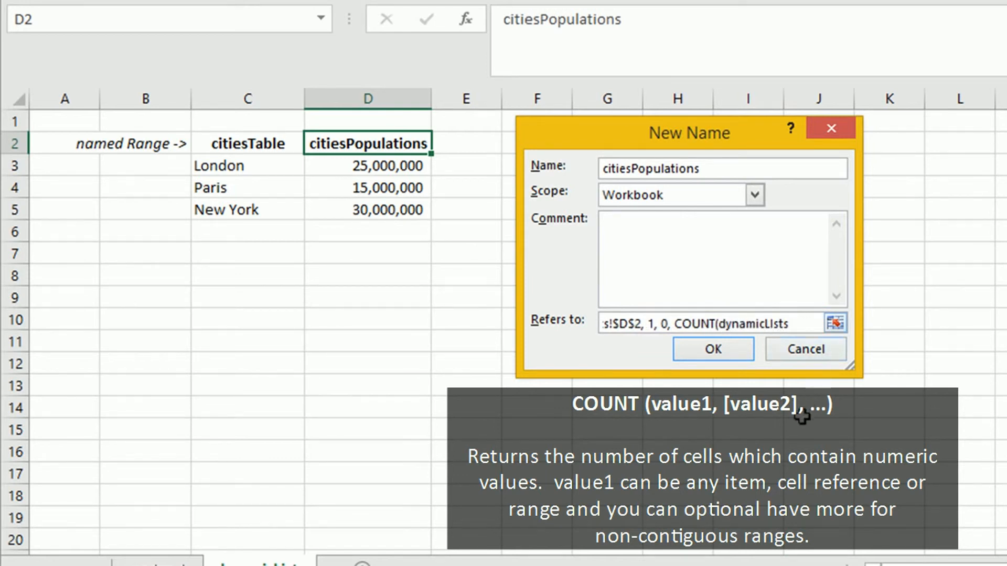
key("BackSpace")
key("BackSpace")
key("BackSpace")
key("BackSpace")
type("ists!")
type("$C")
key("BackSpace")
type("D:$D)")
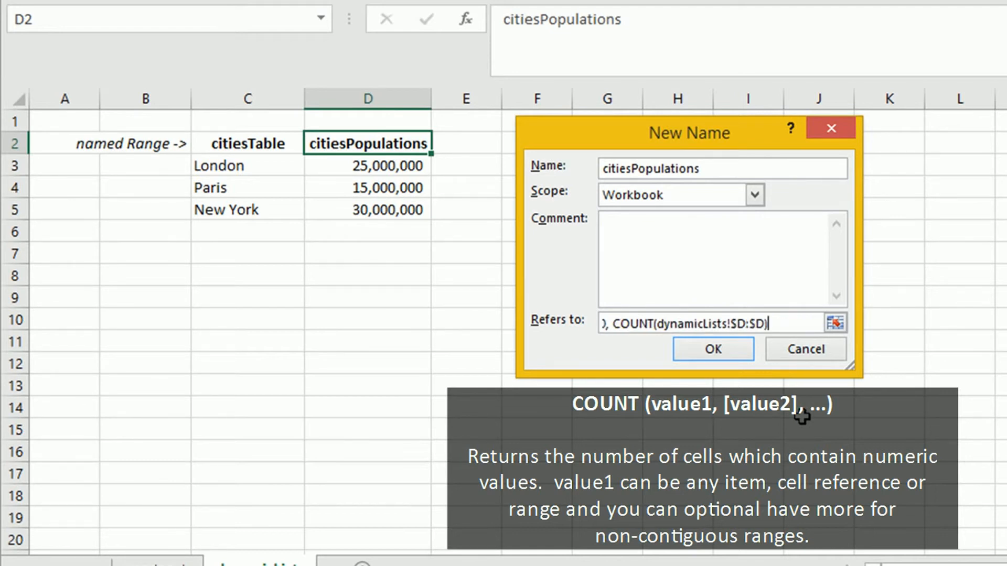
type(", 1)")
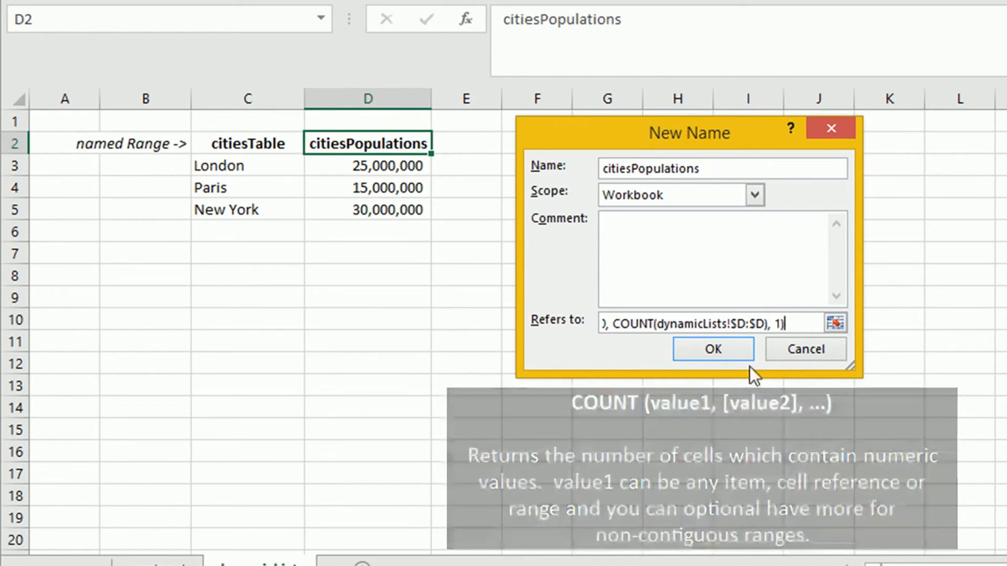
left_click(713, 349)
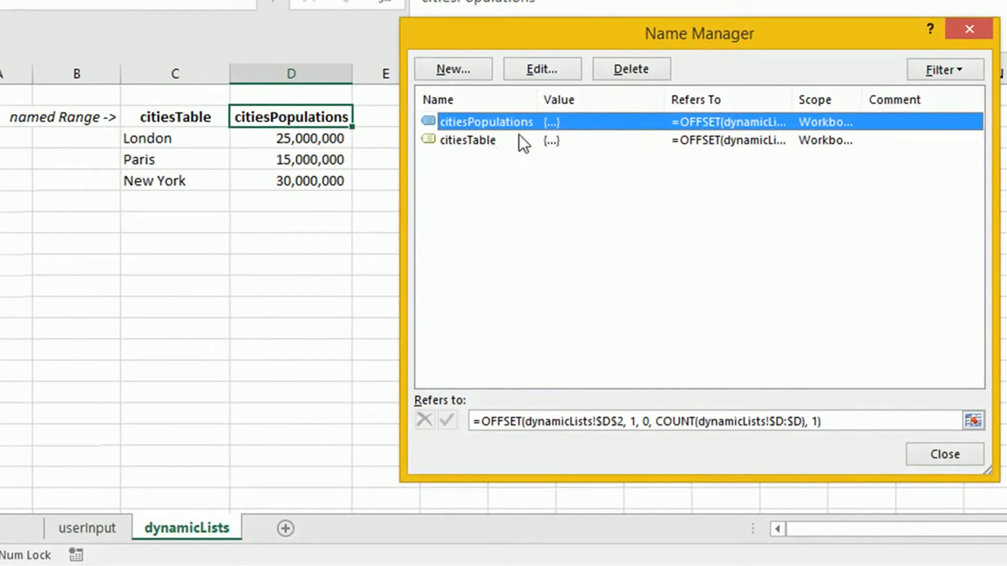
Step: Check which cells the citiesPopulations name covers, and close the list of names
left_click(974, 422)
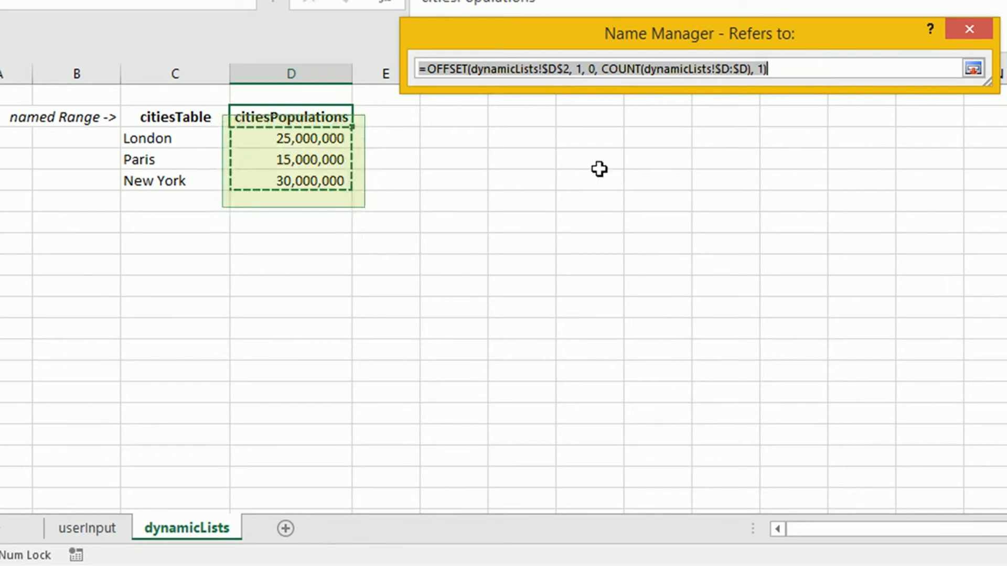
left_click(974, 68)
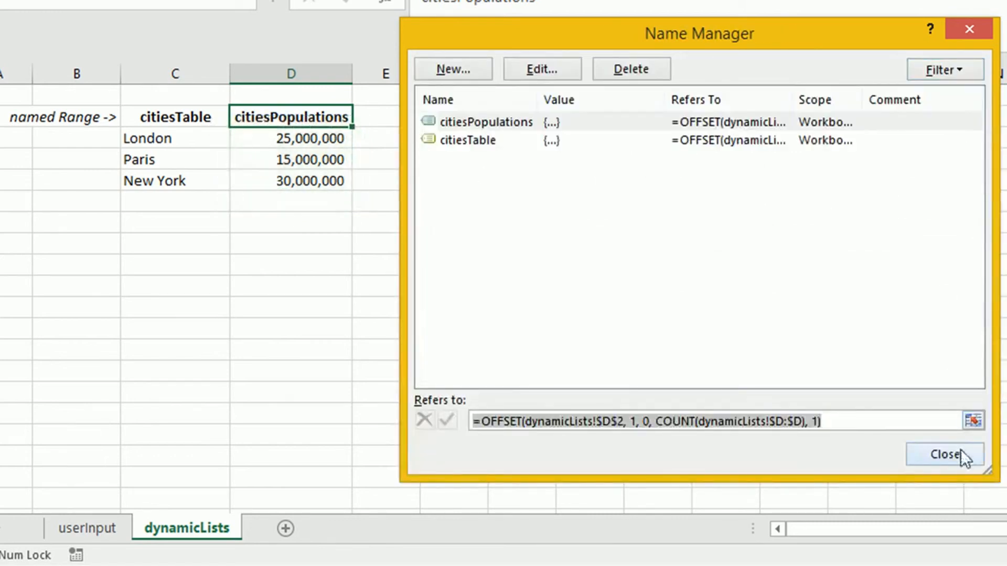
left_click(946, 454)
Step: Enter 15 in D6 as a test value below the New York population
left_click(303, 203)
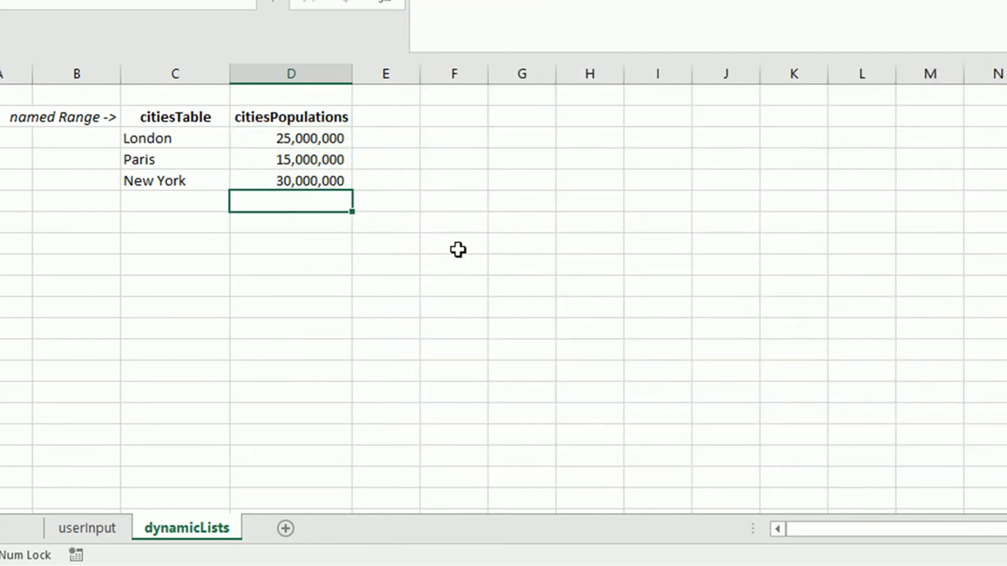
type("15")
key("Return")
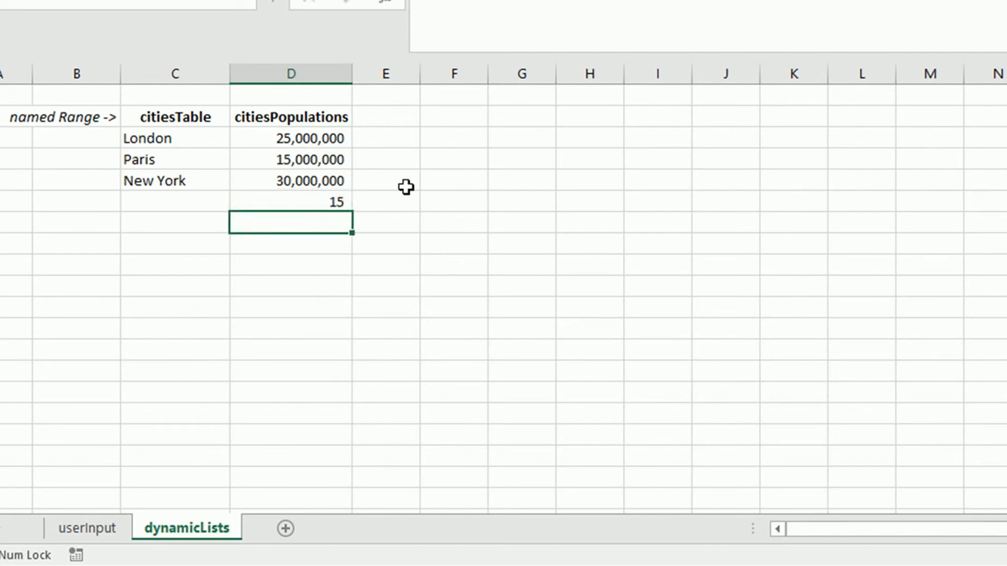
Step: Check the range covered by citiesPopulations again with the extra value in column D
left_click(438, 225)
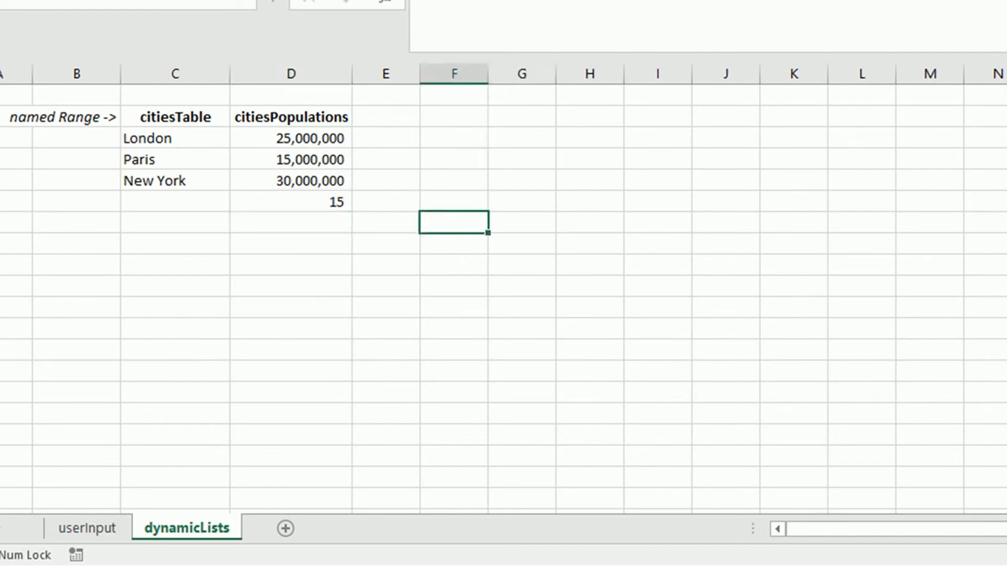
key("ctrl+F3")
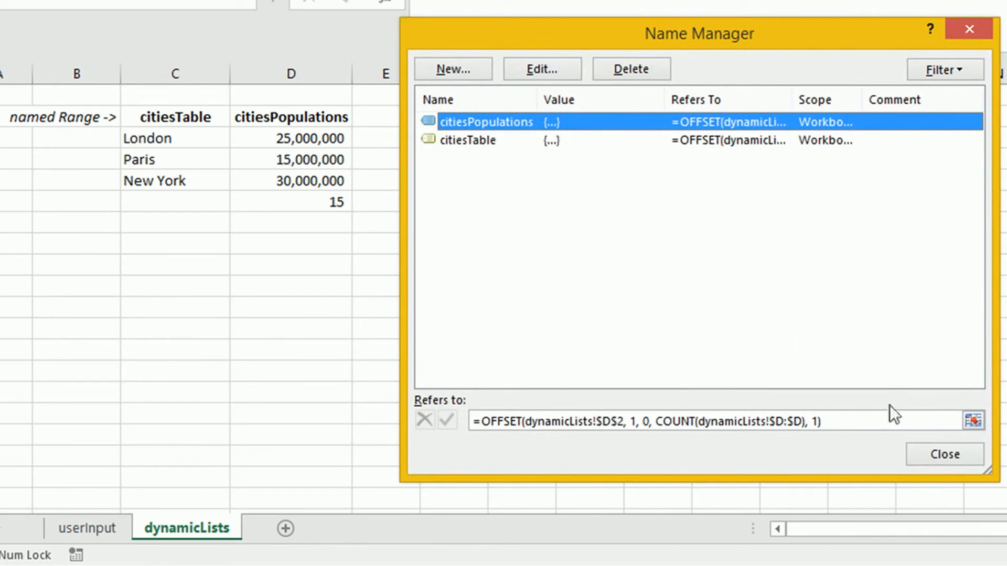
left_click(973, 423)
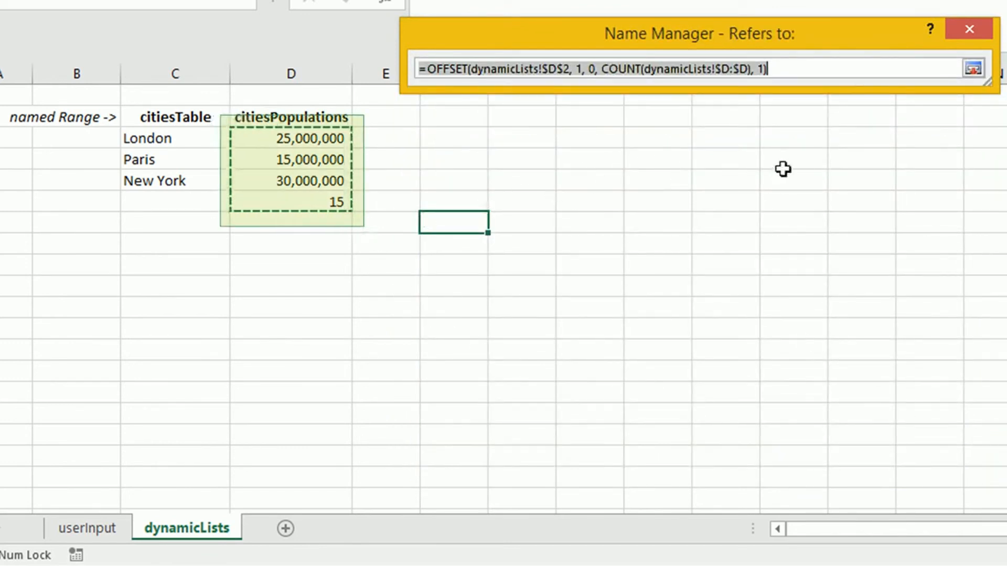
left_click(974, 69)
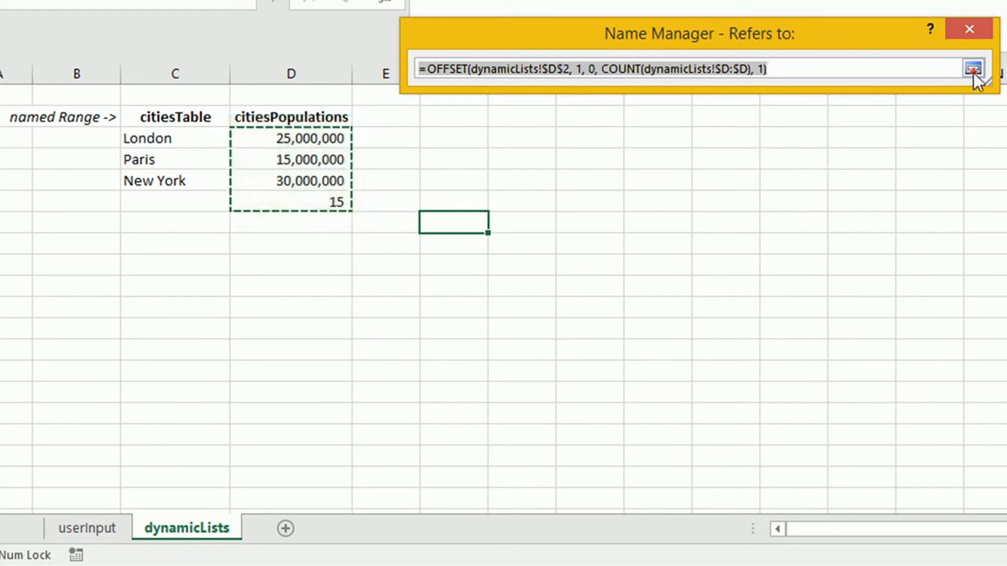
left_click(945, 455)
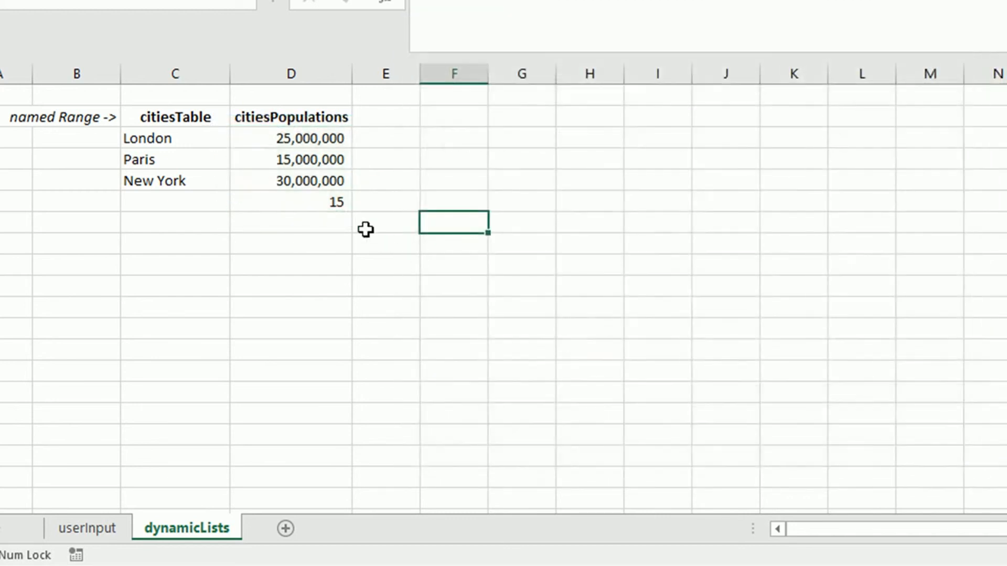
Step: Clear the test value 15 from D6
left_click(326, 206)
key("Delete")
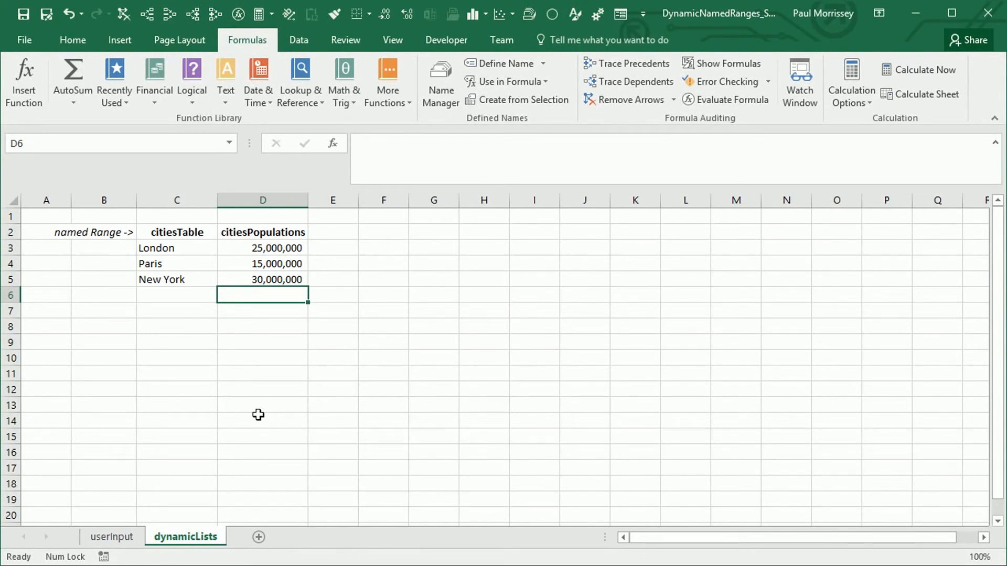
Step: On the userInput sheet, add a bold Select City heading in B2 and widen column B to fit it
left_click(131, 538)
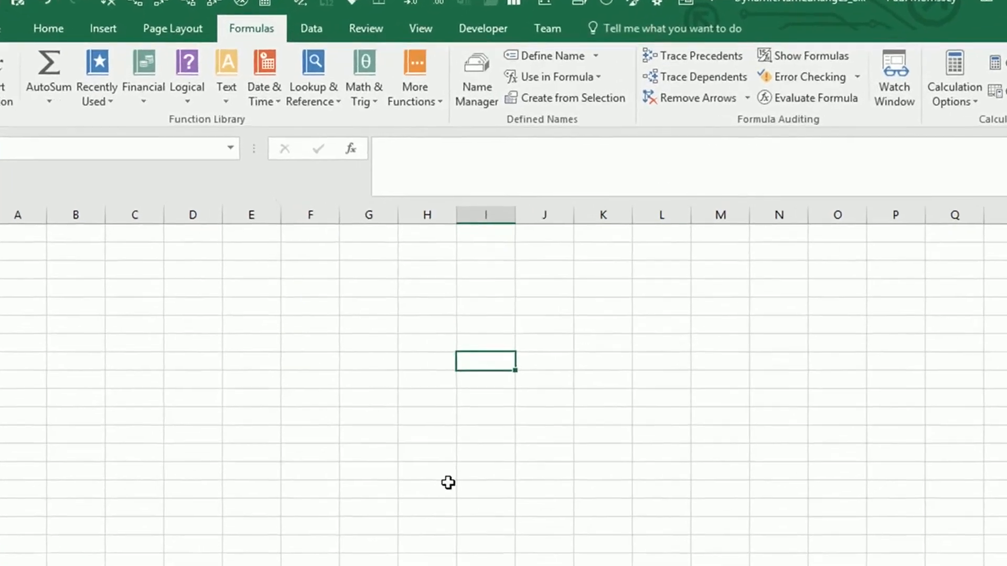
left_click(70, 263)
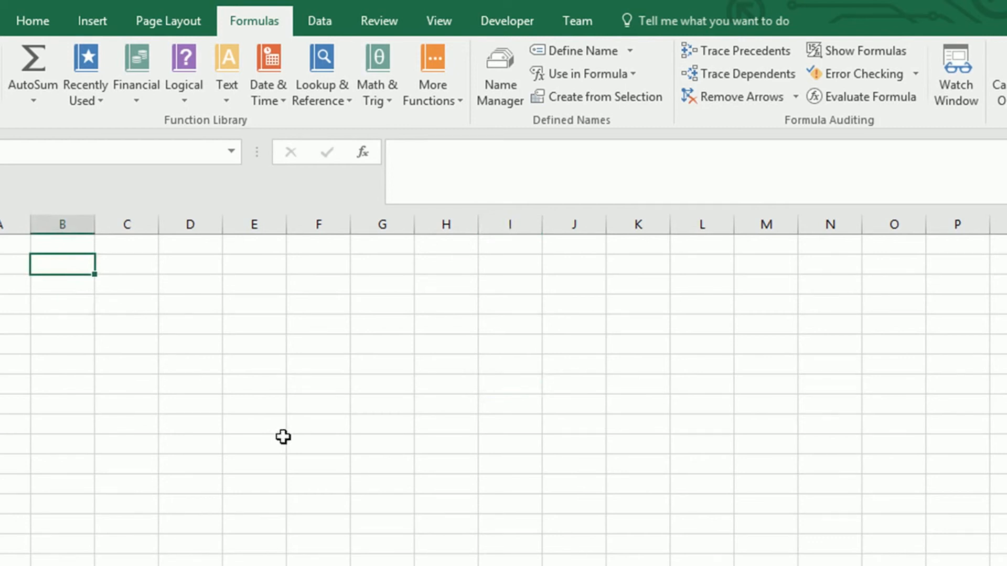
type("Select City")
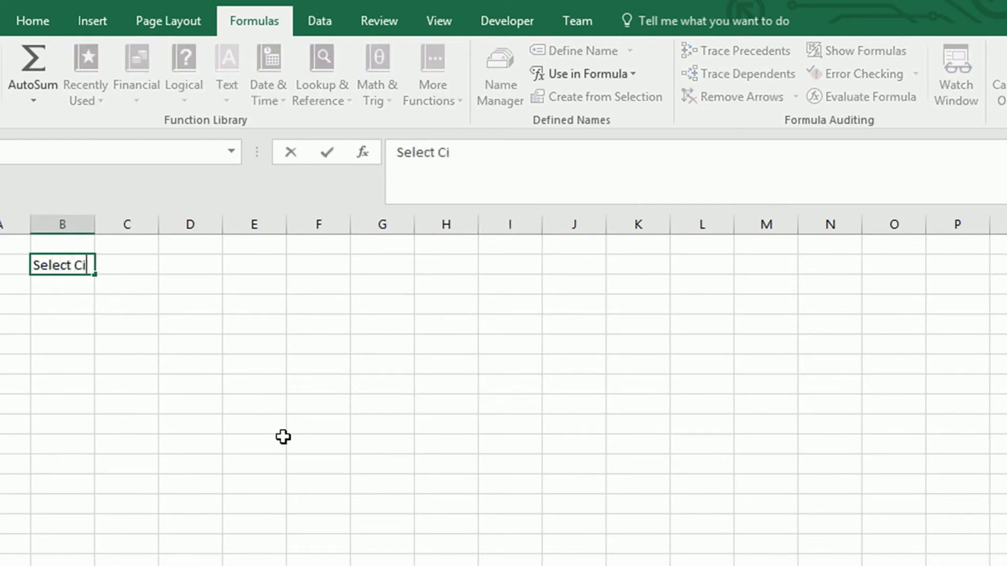
key("Return")
key("Up")
key("ctrl+b")
key("Down")
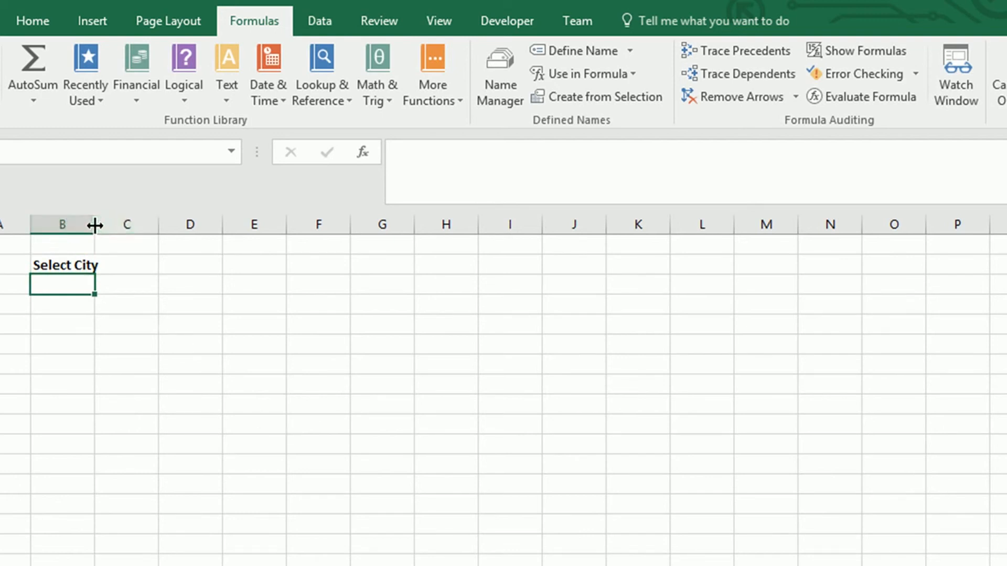
left_click_drag(95, 224, 113, 227)
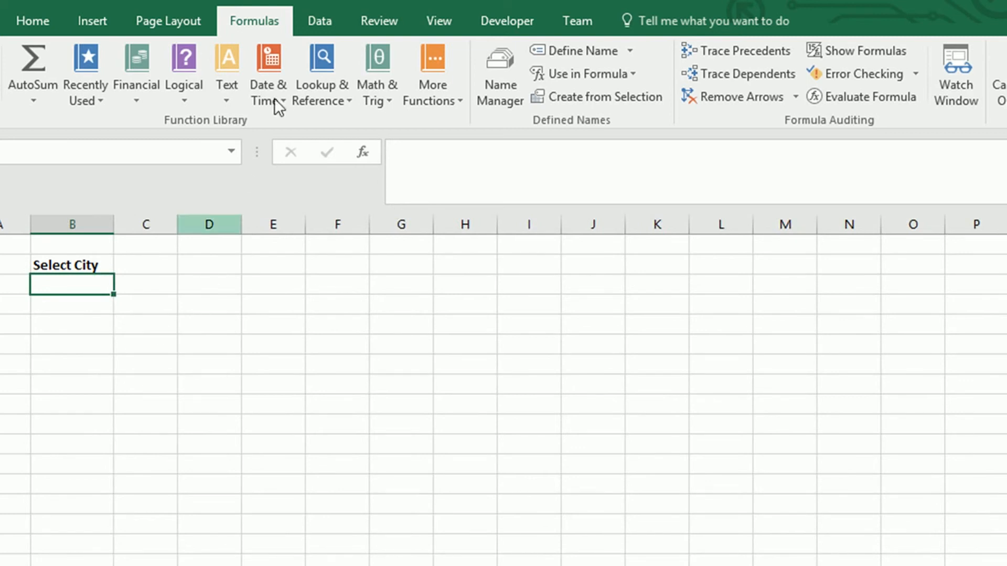
Step: Apply a List data validation with the source =citiesTable to B3, below the Select City heading
left_click(318, 19)
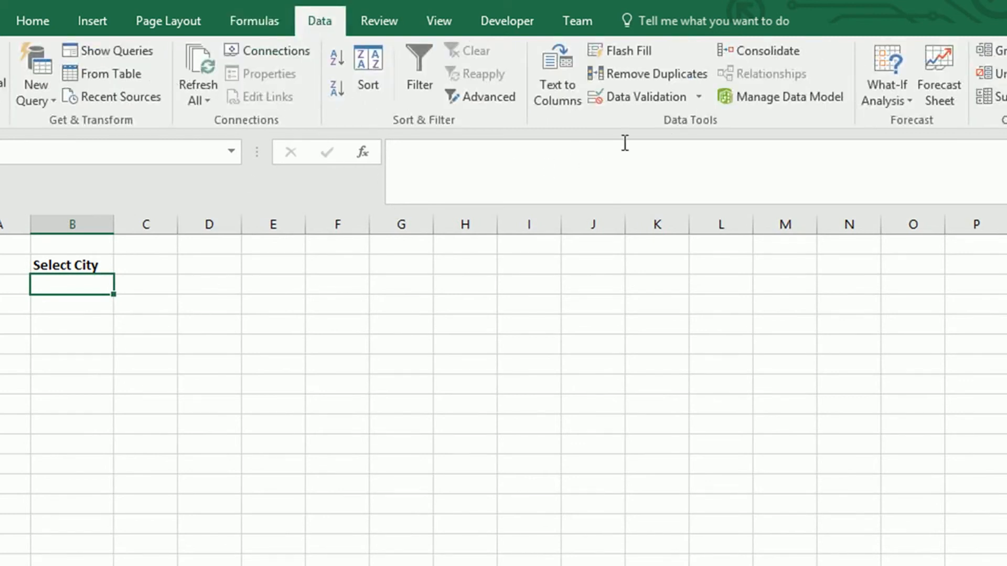
left_click(698, 96)
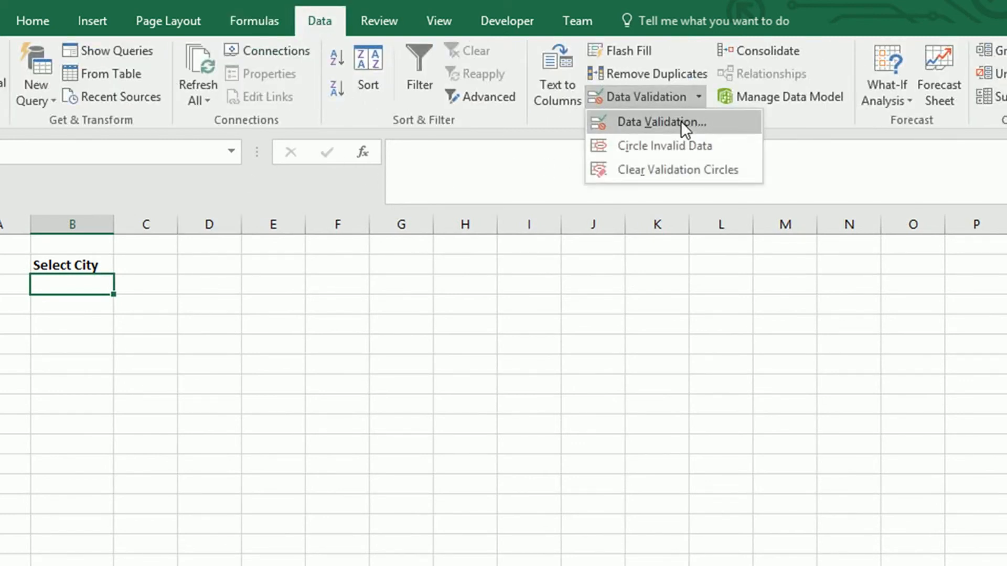
left_click(729, 124)
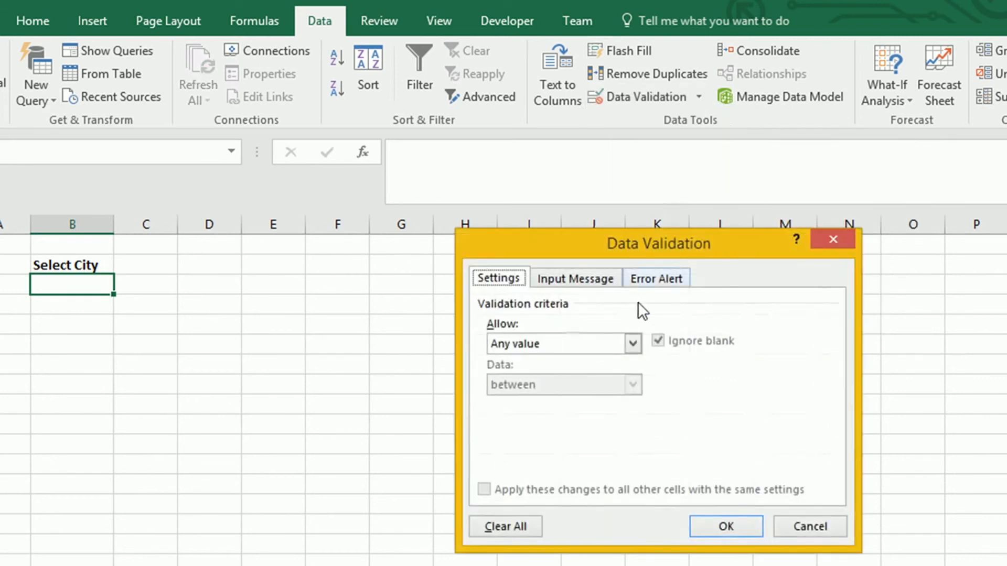
left_click(635, 344)
left_click(560, 401)
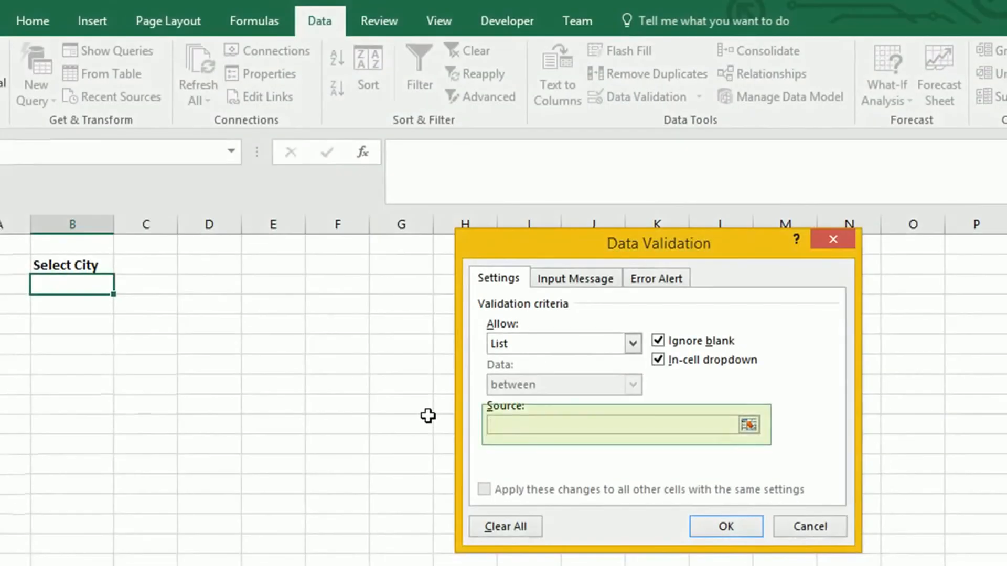
type("=c")
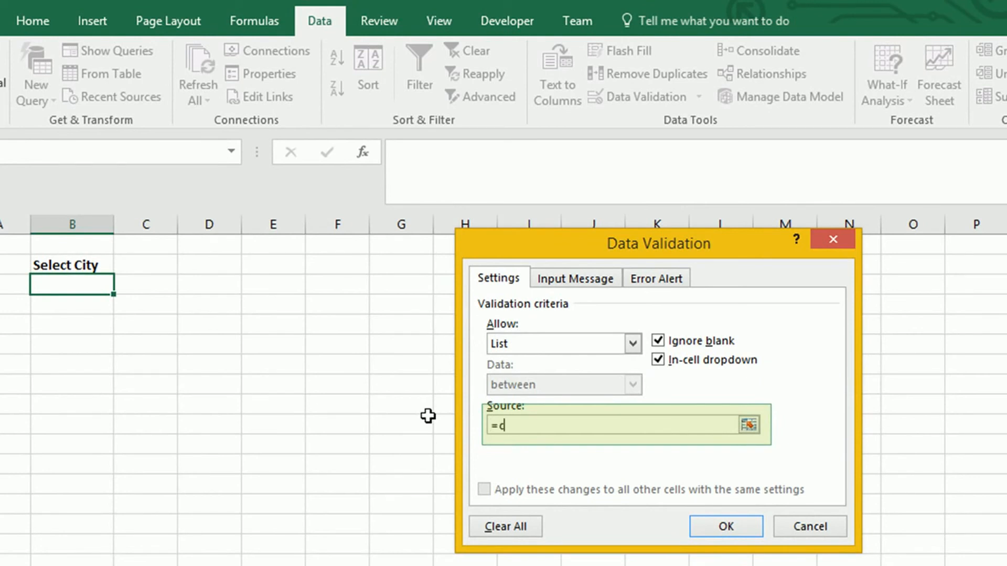
type("itiesTable")
left_click(715, 524)
left_click(247, 348)
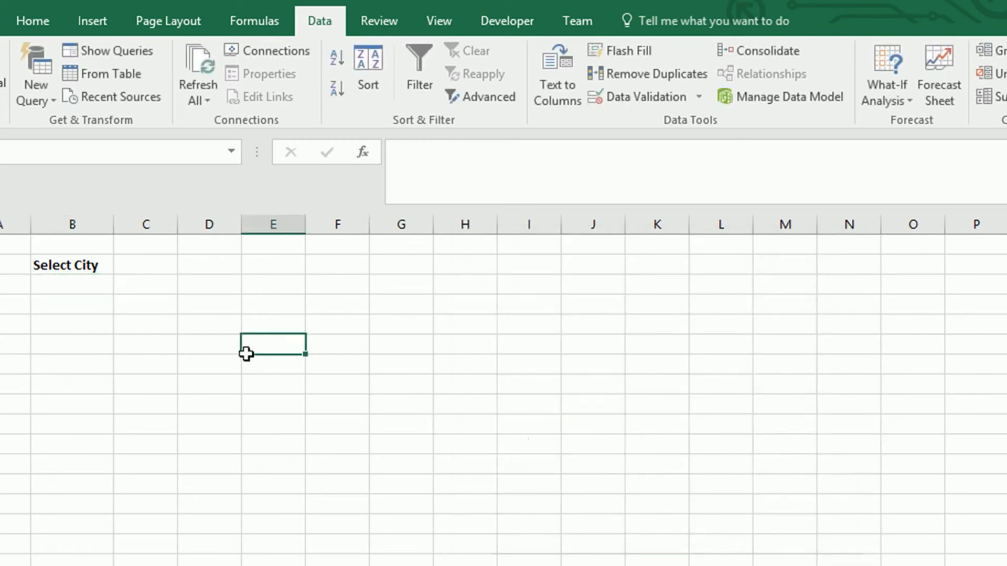
left_click(84, 283)
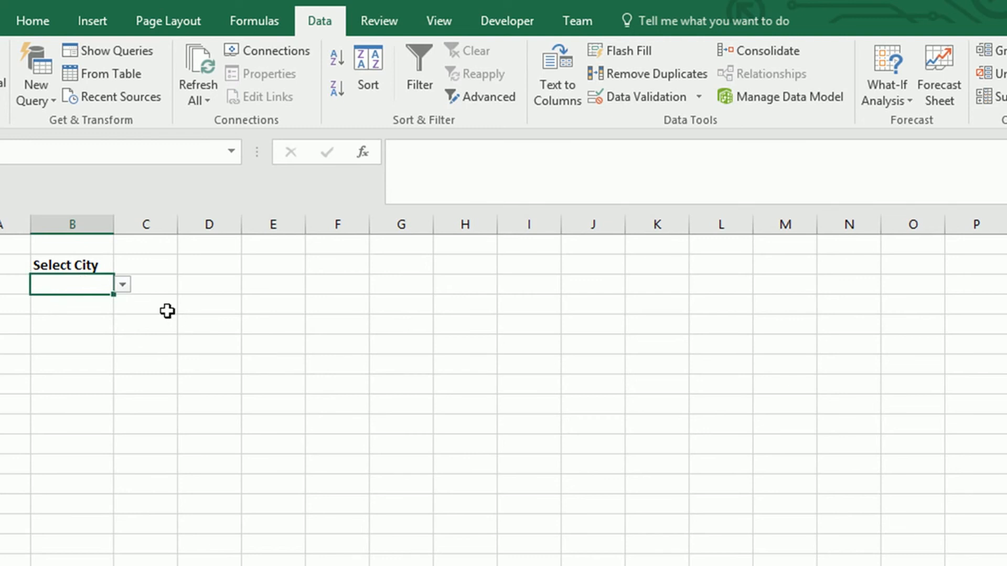
Step: Choose London from the city dropdown in B3
left_click(124, 288)
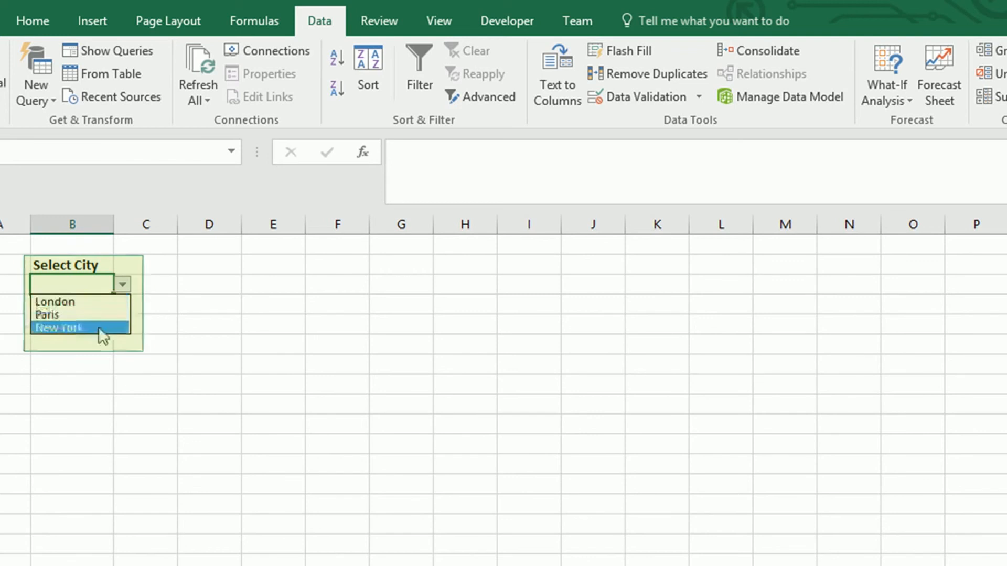
left_click(115, 301)
left_click(150, 323)
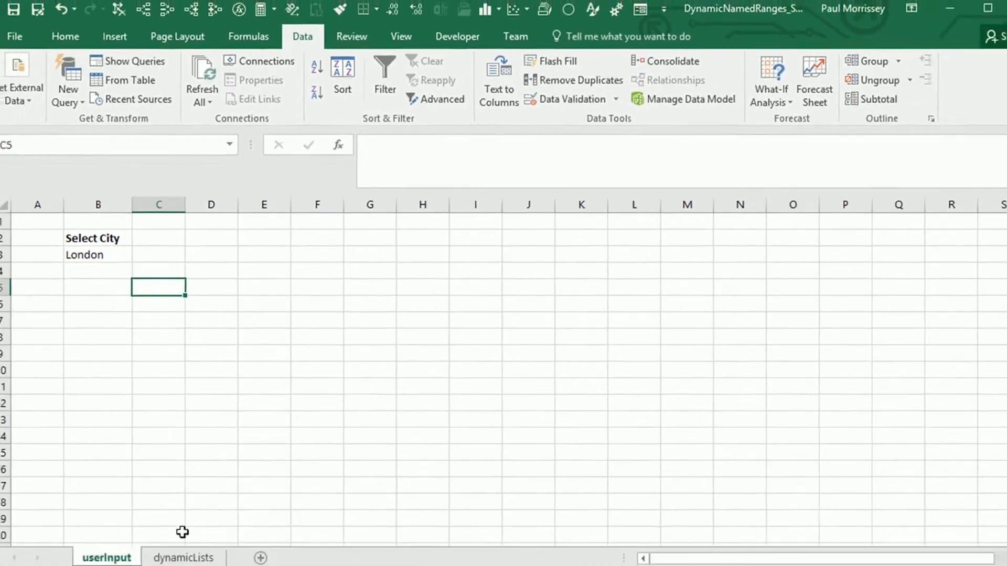
Step: On the dynamicLists sheet, add Los Angeles in C6 at the end of the citiesTable list
left_click(184, 537)
left_click(173, 297)
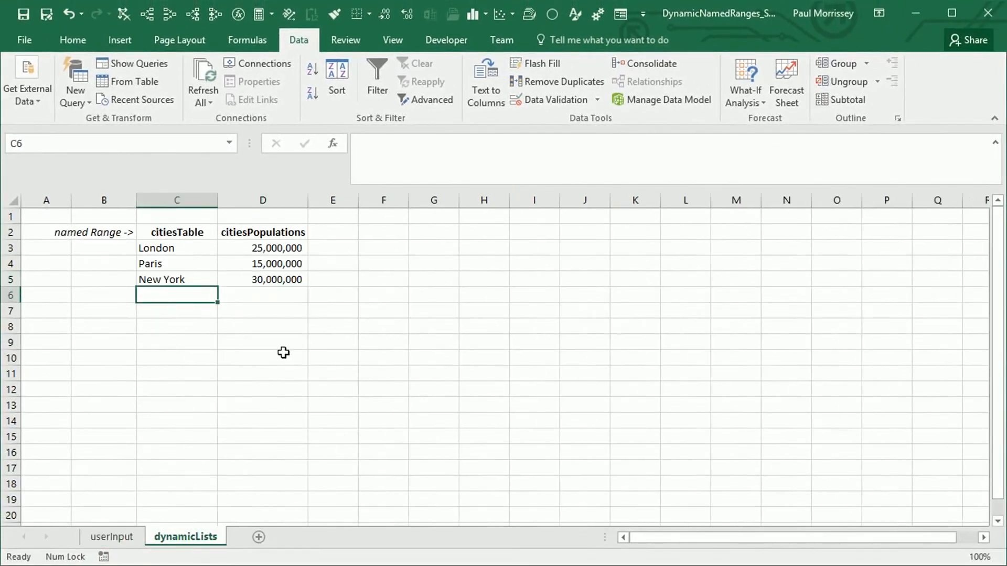
type("Los")
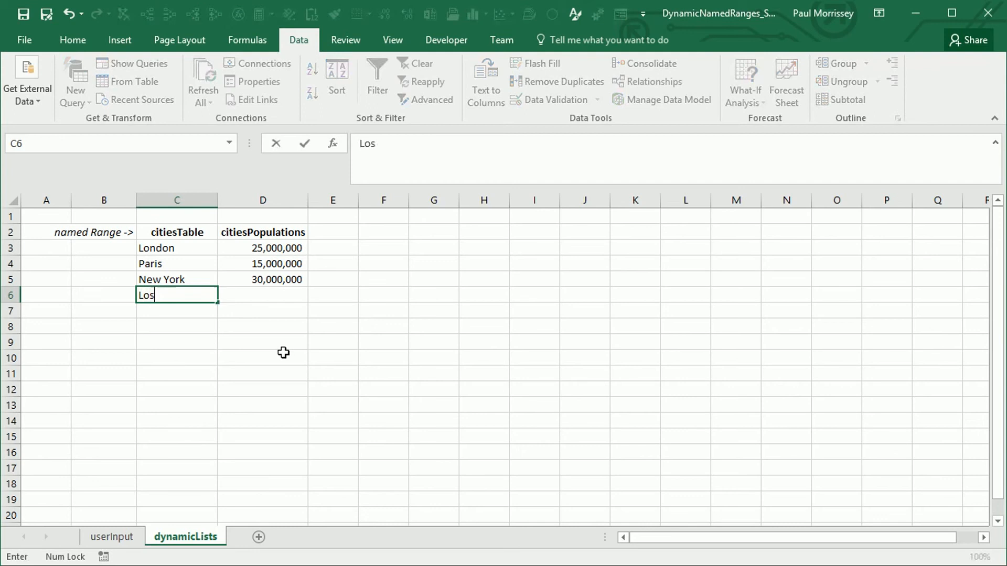
type(" Angeles")
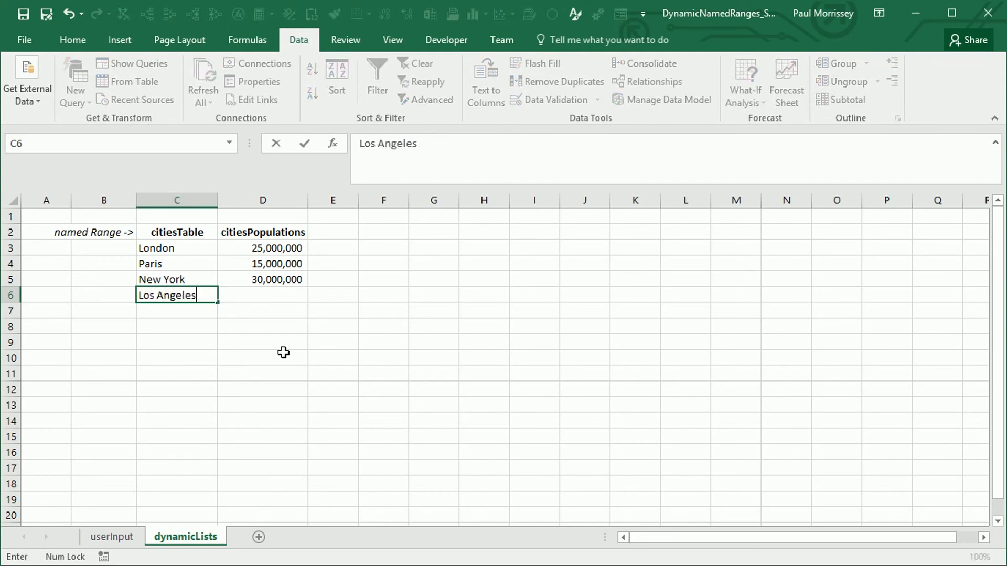
key("Return")
key("Up")
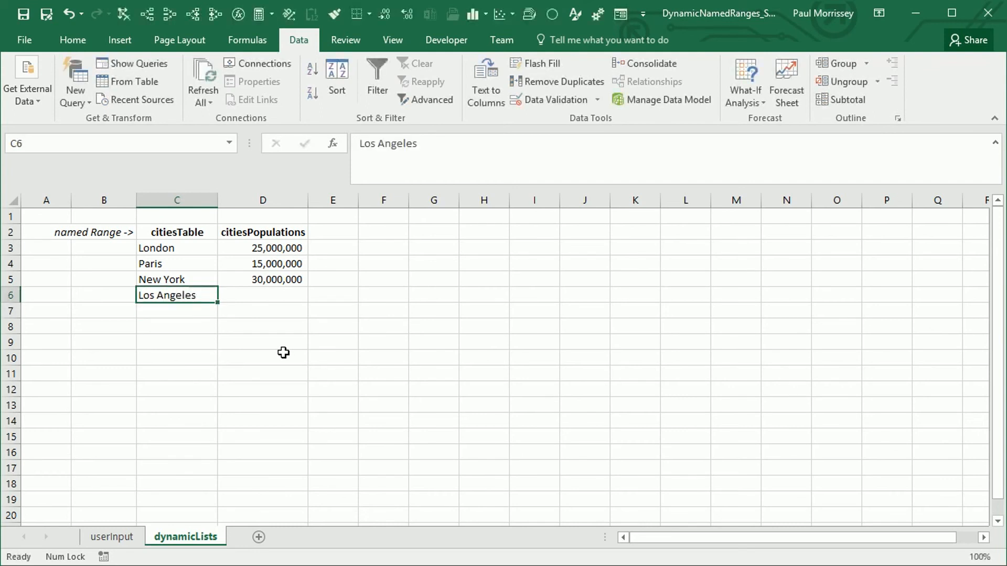
Step: Return to the userInput sheet and choose Los Angeles from the city dropdown in B3
left_click(126, 539)
left_click(117, 247)
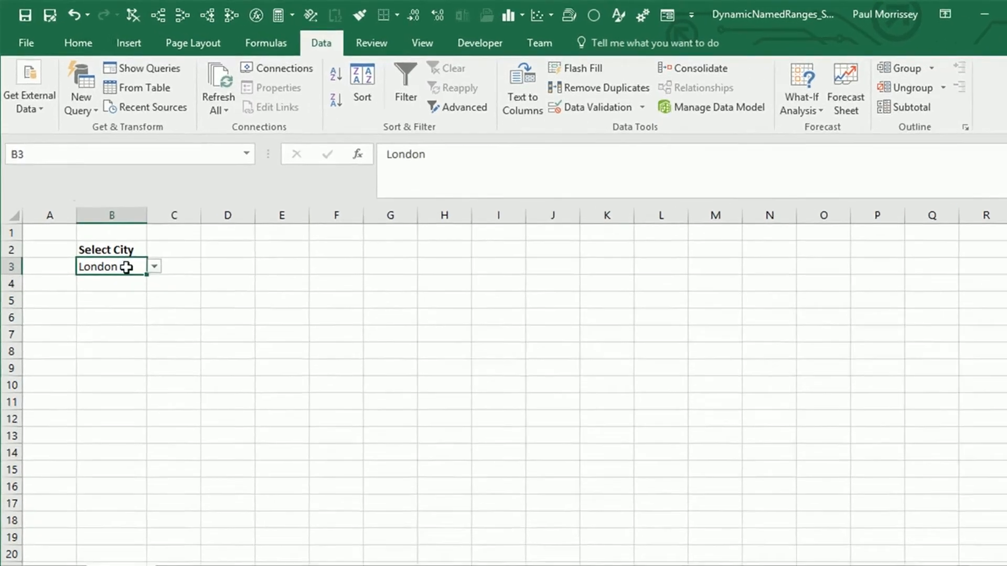
left_click(154, 267)
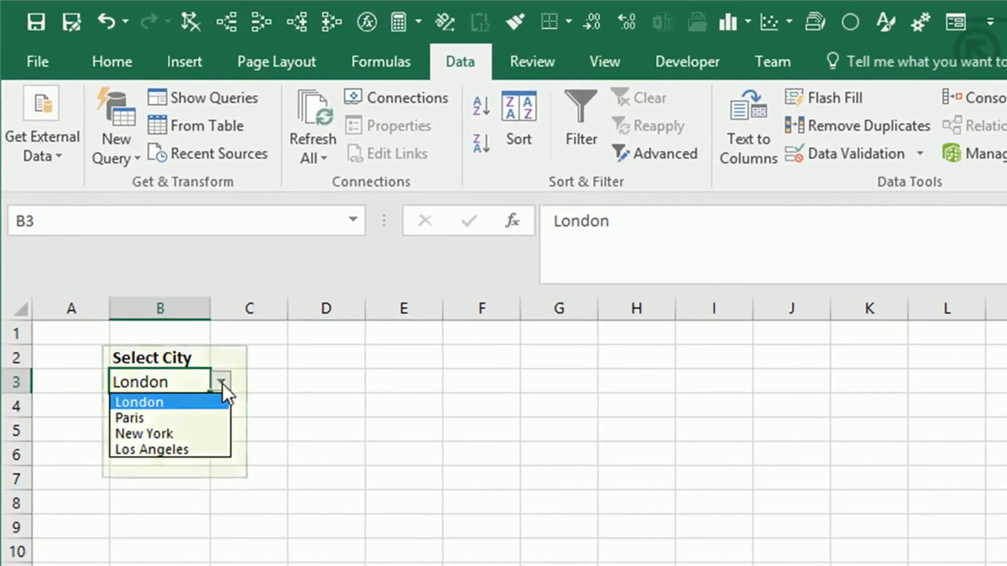
left_click(221, 449)
left_click(320, 417)
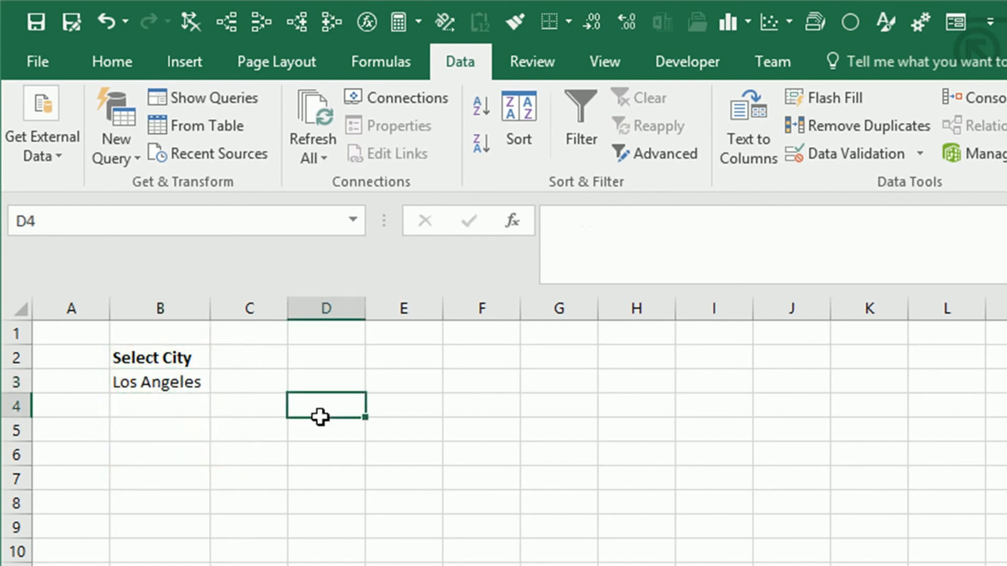